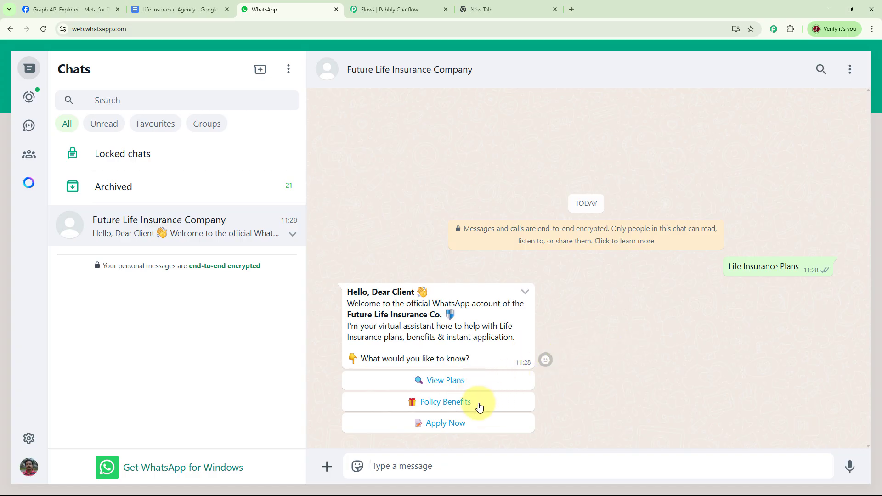
Step: Request View Plans and Policy Benefits from the Future Life Insurance Company chatbot and review its replies in the chat
{"action": "left_click", "coordinate": [463, 384]}
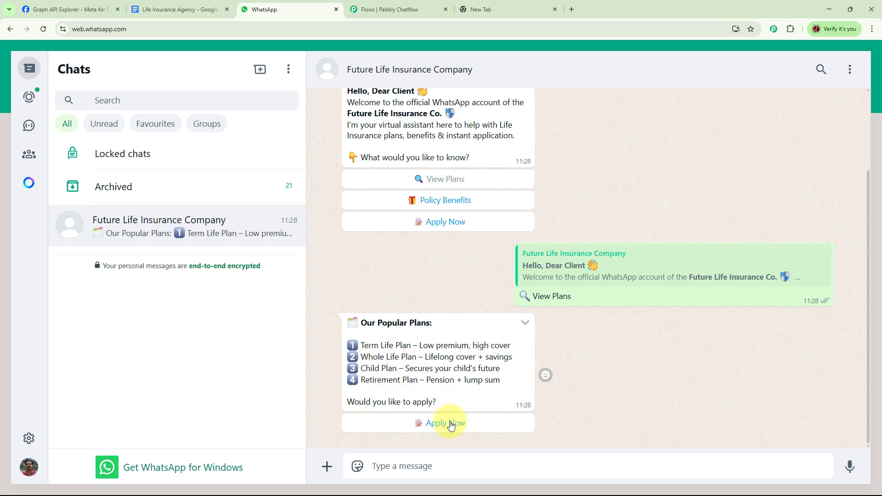
{"action": "left_click", "coordinate": [449, 203]}
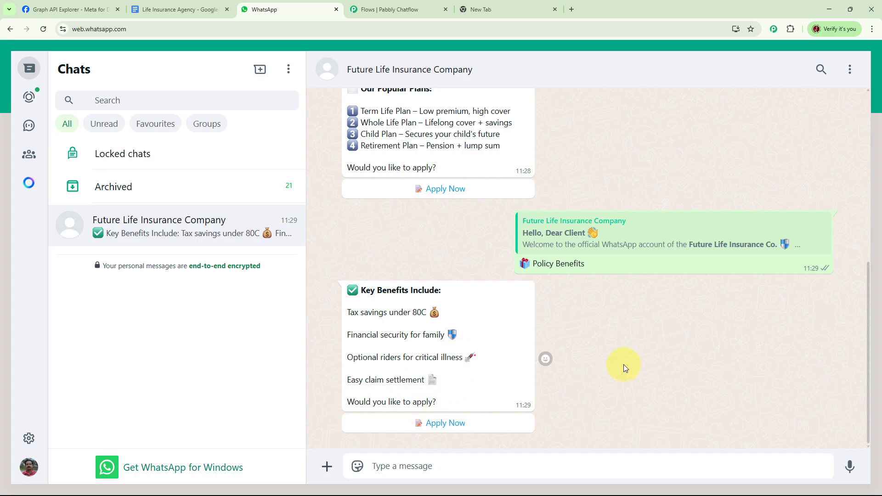
{"action": "scroll", "coordinate": [653, 348], "scroll_direction": "up", "scroll_amount": 5}
{"action": "scroll", "coordinate": [652, 347], "scroll_direction": "up", "scroll_amount": 1}
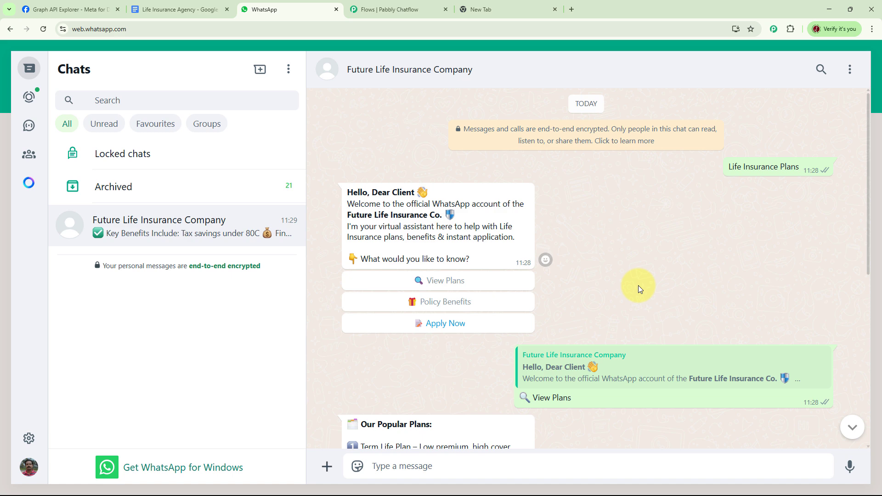
Step: Go to pabbly.com/chatflow in the empty browser tab, sign in and access the Pabbly Chatflow app
{"action": "left_click", "coordinate": [490, 10]}
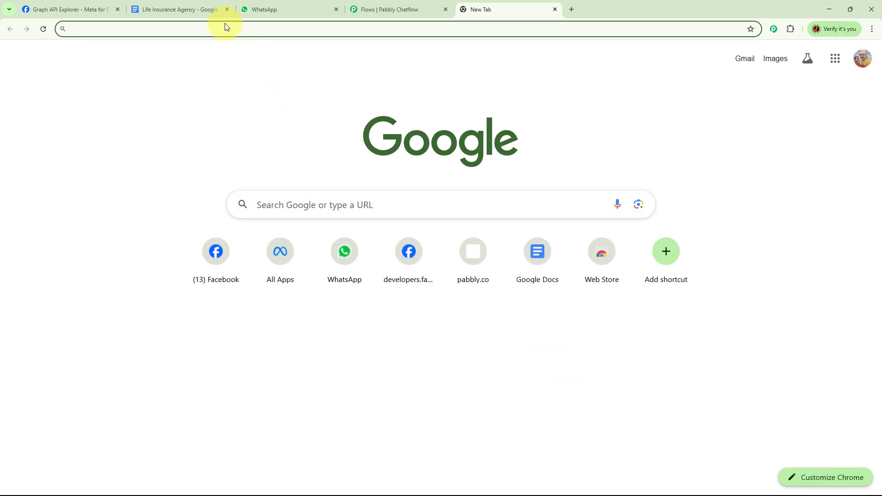
{"action": "type", "text": "pabb"}
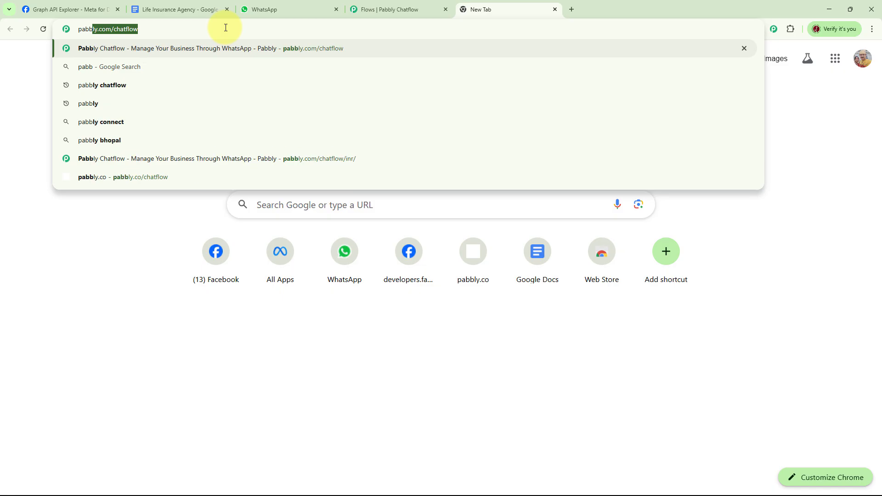
{"action": "type", "text": "ly.co"}
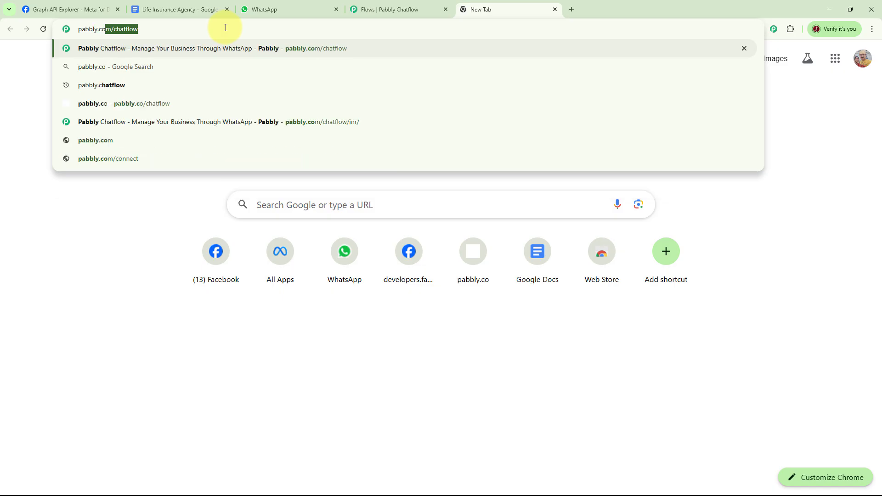
{"action": "type", "text": "m/ch"}
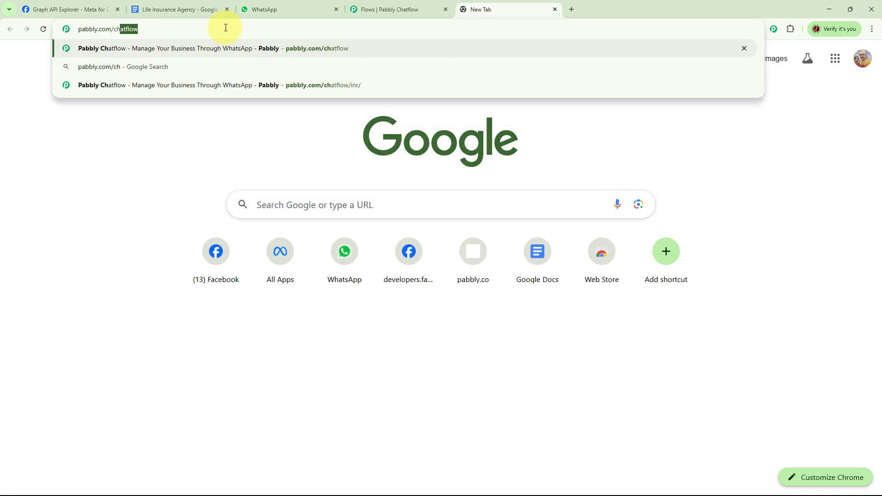
{"action": "type", "text": "atflow"}
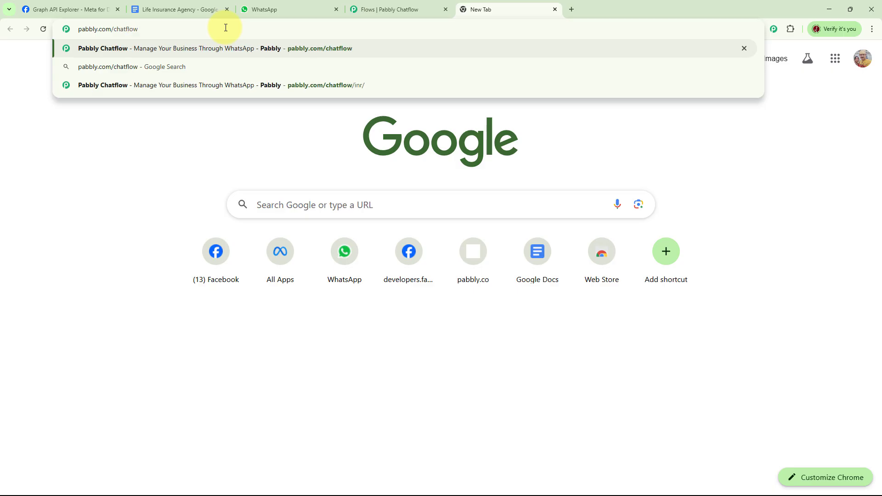
{"action": "key", "text": "Return"}
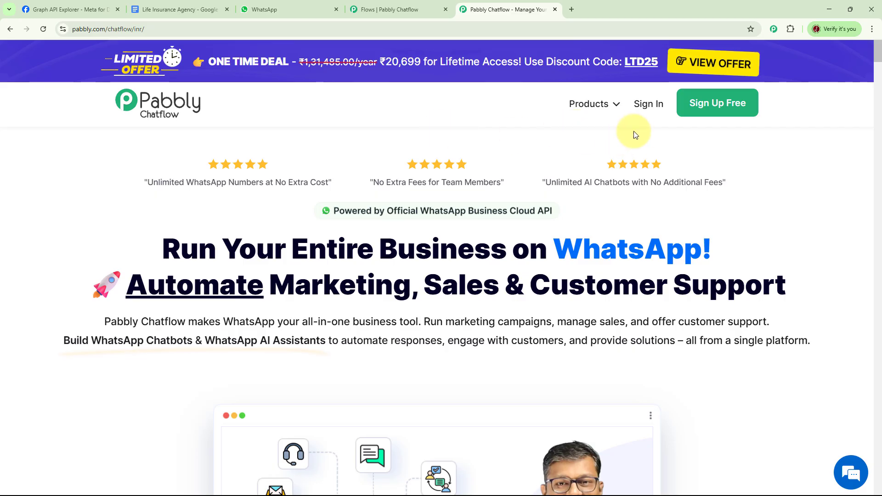
{"action": "left_click", "coordinate": [645, 107]}
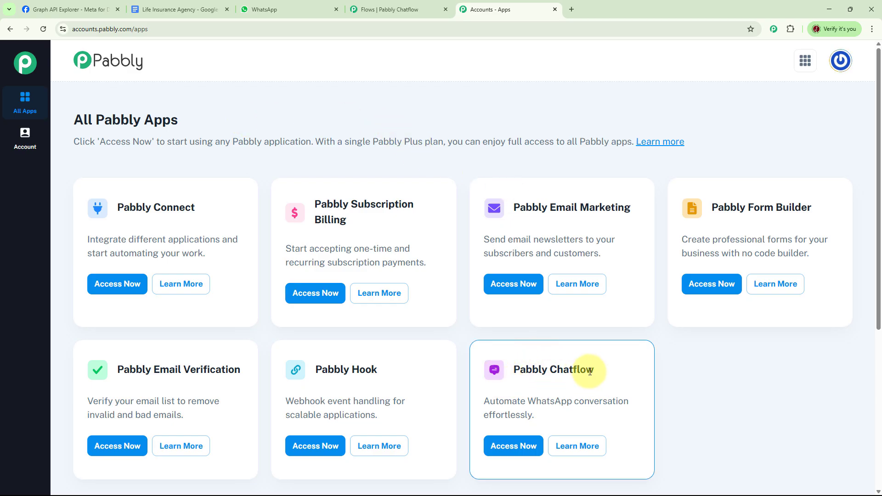
{"action": "left_click", "coordinate": [523, 451]}
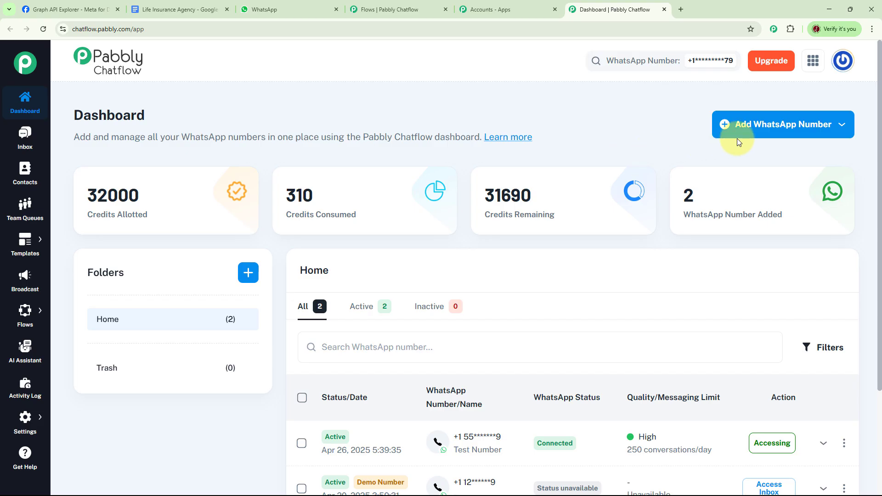
Step: Examine the options for adding a WhatsApp number and the dashboard's Templates, Flows and Settings sections
{"action": "left_click", "coordinate": [777, 132]}
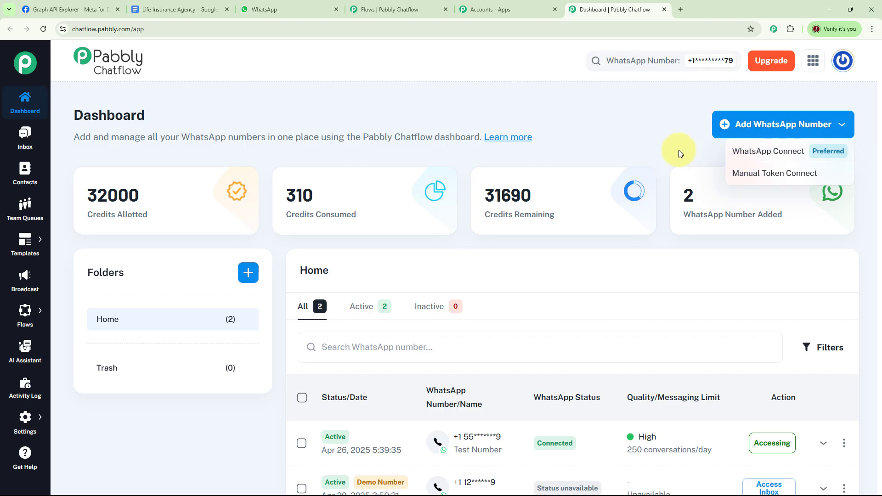
{"action": "left_click", "coordinate": [649, 143]}
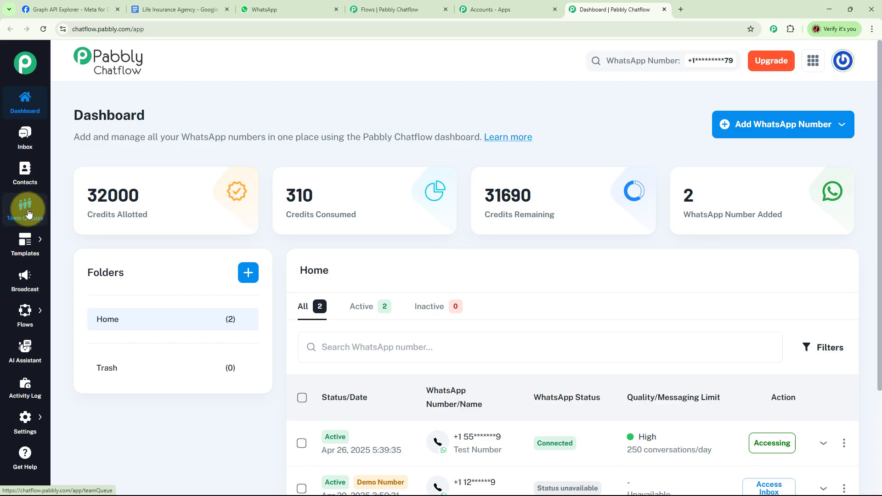
{"action": "mouse_move", "coordinate": [24, 246]}
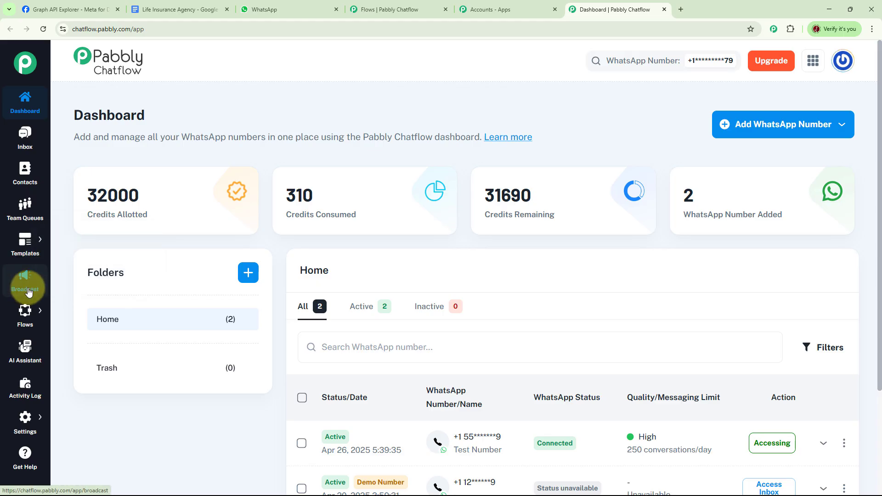
{"action": "mouse_move", "coordinate": [36, 324]}
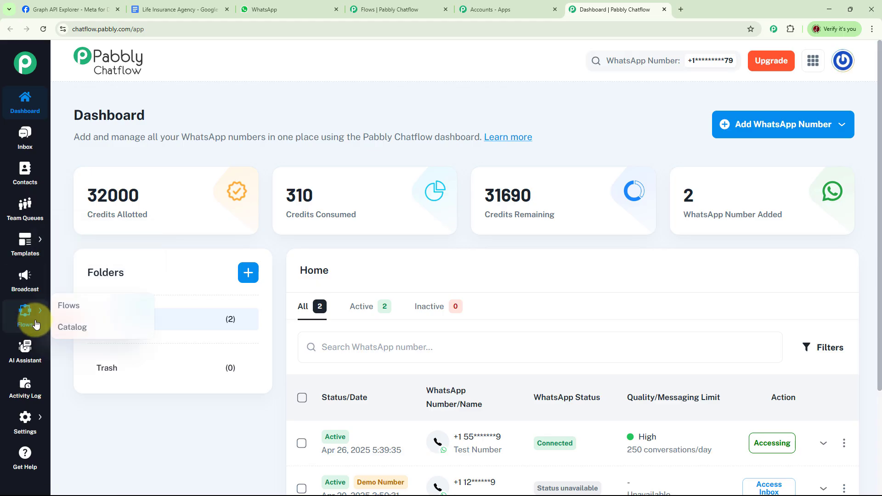
{"action": "mouse_move", "coordinate": [32, 417]}
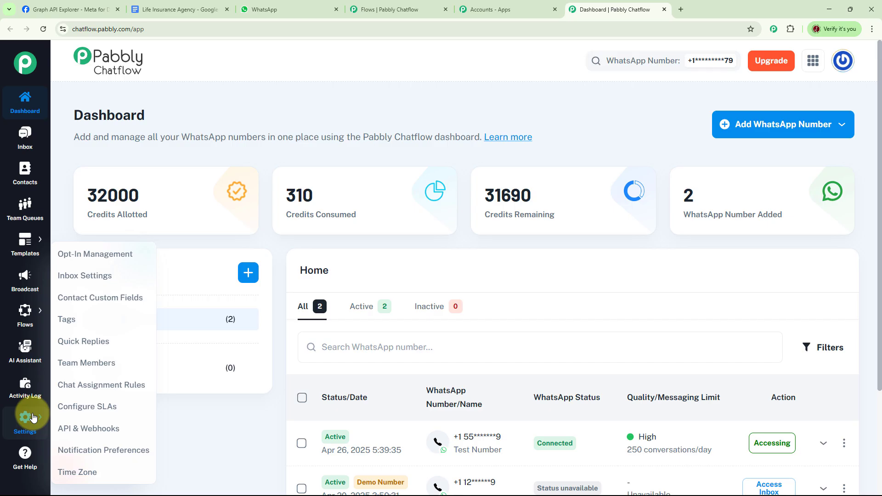
Step: Open the Flow Builder's flow list and set it to show 10 rows per page
{"action": "mouse_move", "coordinate": [24, 309]}
{"action": "left_click", "coordinate": [64, 305]}
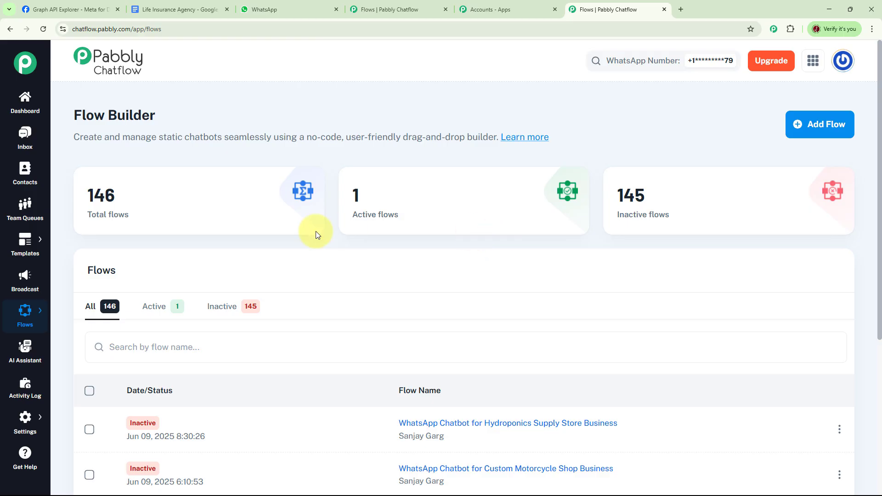
{"action": "mouse_move", "coordinate": [102, 198]}
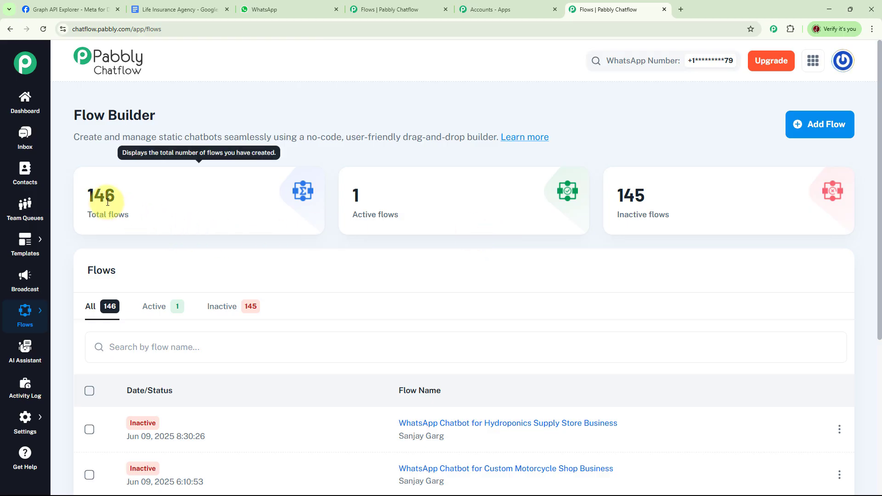
{"action": "mouse_move", "coordinate": [651, 198]}
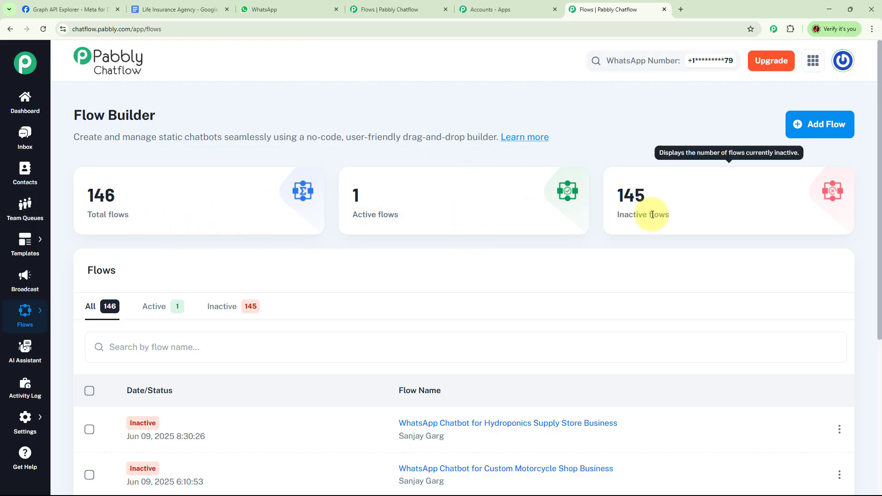
{"action": "mouse_move", "coordinate": [373, 214]}
{"action": "scroll", "coordinate": [561, 286], "scroll_direction": "down", "scroll_amount": 5}
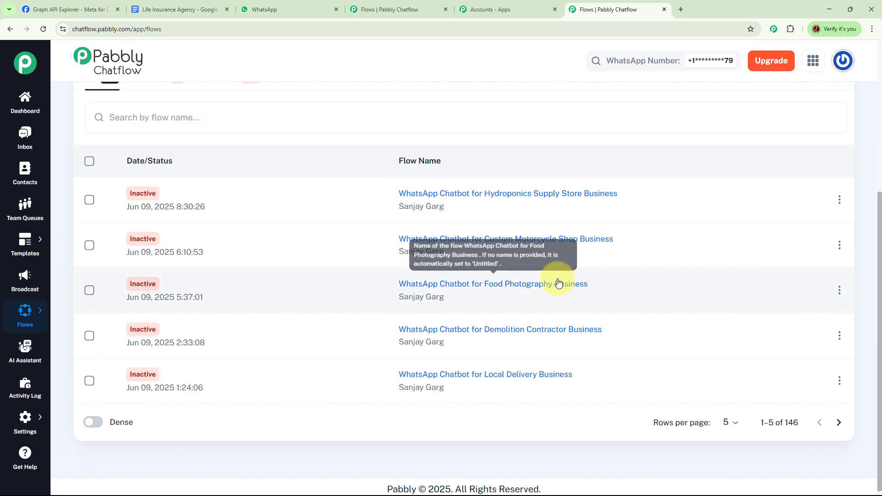
{"action": "left_click", "coordinate": [736, 424]}
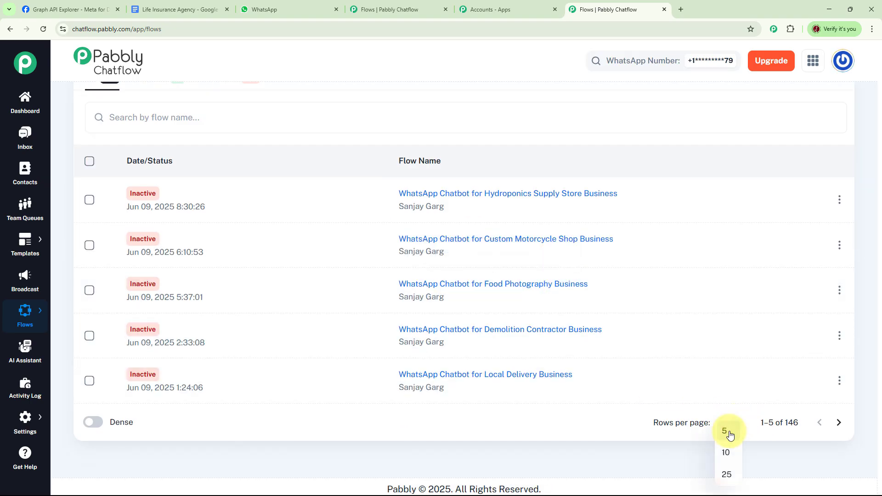
{"action": "left_click", "coordinate": [726, 455]}
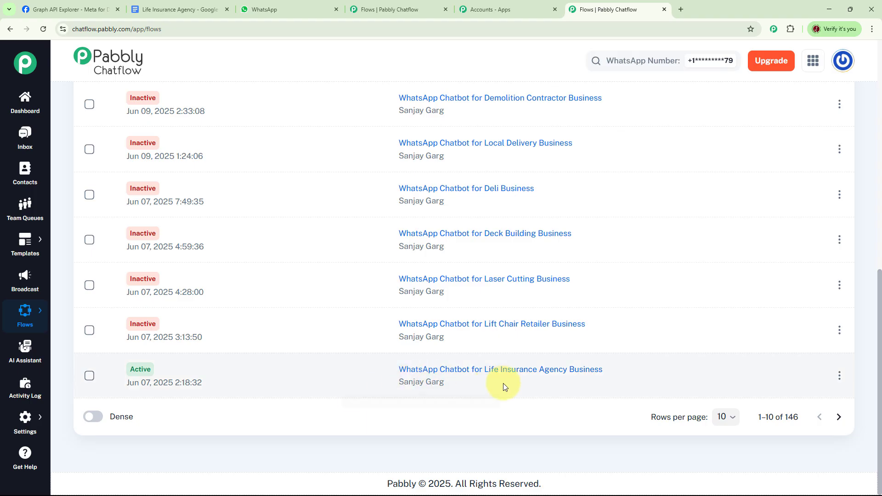
Step: Open the flow "WhatsApp Chatbot for Life Insurance Agency Business", look over its nodes and deactivate it
{"action": "left_click", "coordinate": [535, 373]}
{"action": "left_click_drag", "start_coordinate": [671, 274], "coordinate": [551, 167]}
{"action": "scroll", "coordinate": [619, 184], "scroll_direction": "down", "scroll_amount": 1}
{"action": "left_click_drag", "start_coordinate": [615, 183], "coordinate": [553, 177]}
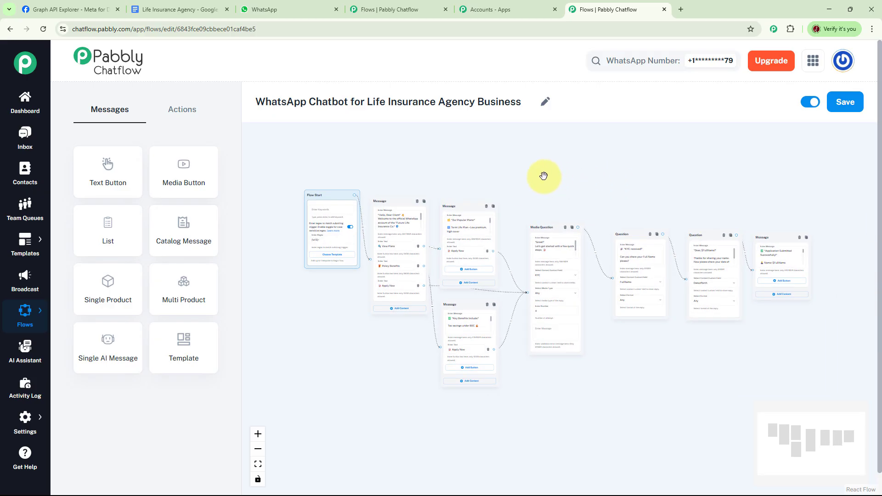
{"action": "left_click", "coordinate": [811, 103]}
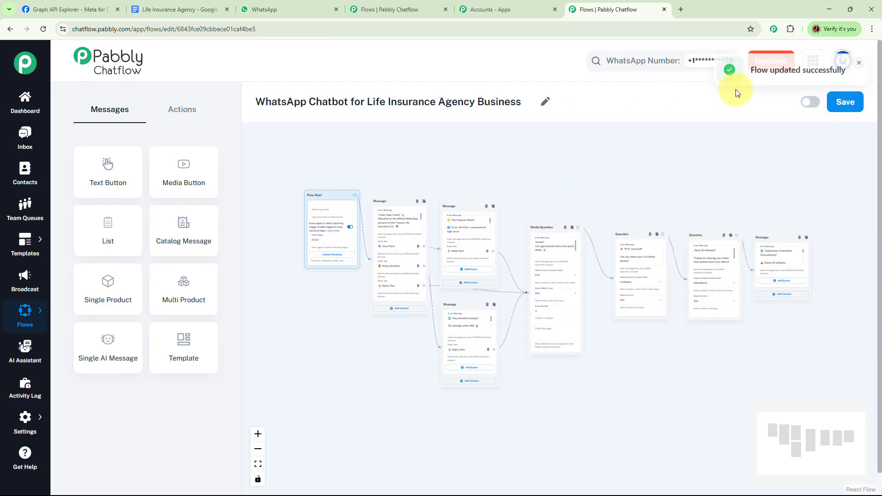
Step: Add a new flow from the flow list and name it "WhatsApp Chatbot for Life Insurance Agency"
{"action": "left_click", "coordinate": [31, 312]}
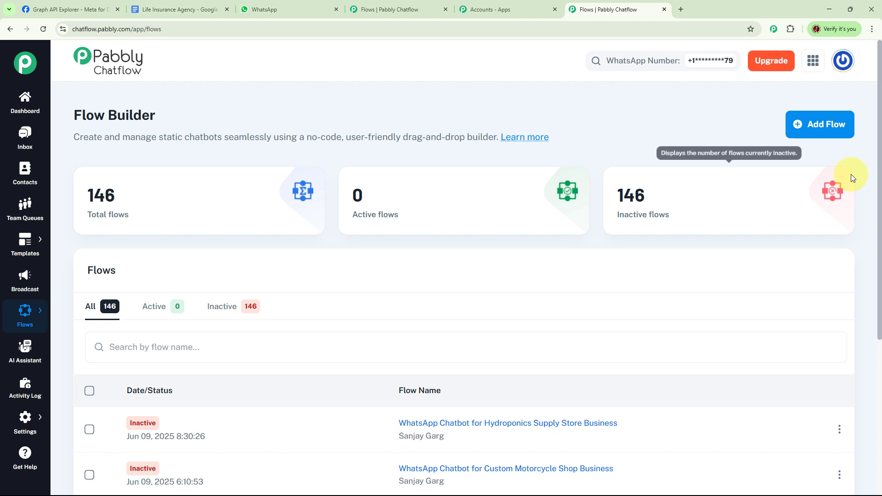
{"action": "left_click", "coordinate": [826, 125]}
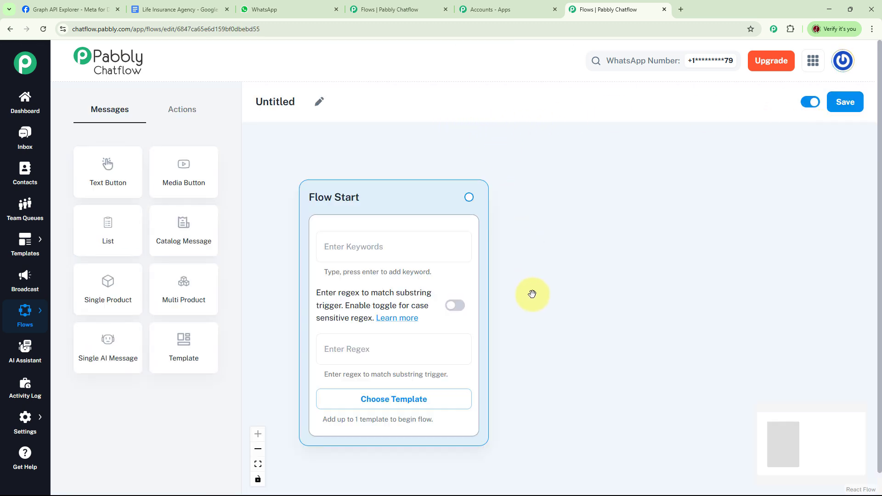
{"action": "left_click", "coordinate": [318, 104]}
{"action": "type", "text": "WhatsApp Chatbot for Life Insurance Agency"}
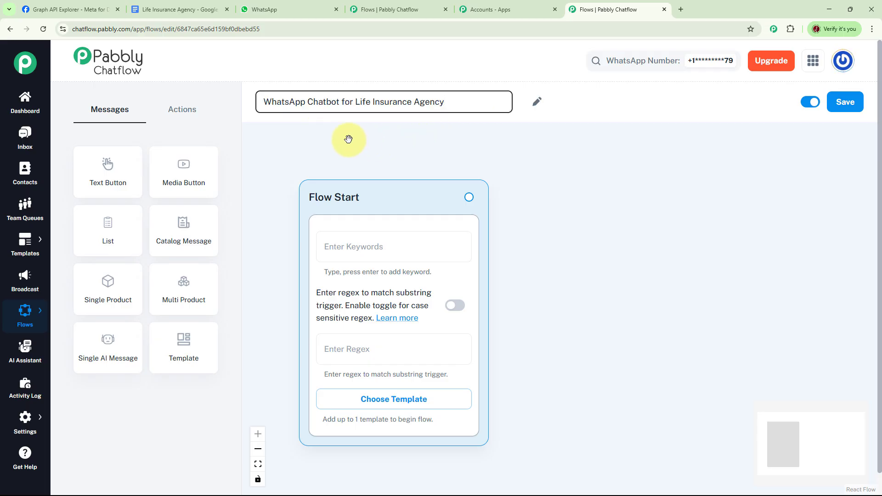
{"action": "left_click", "coordinate": [493, 146]}
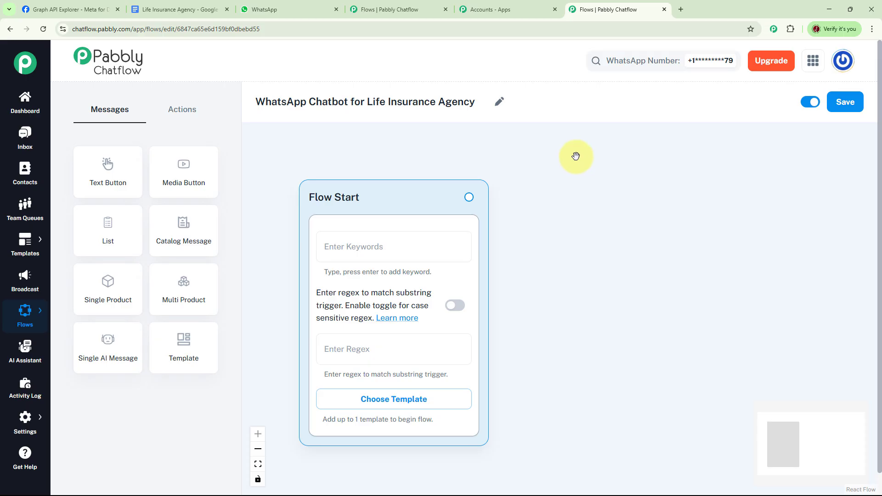
Step: Set the Flow Start node's trigger regex to [\s\S]+ and enable case-sensitive matching
{"action": "left_click_drag", "start_coordinate": [399, 197], "coordinate": [361, 150]}
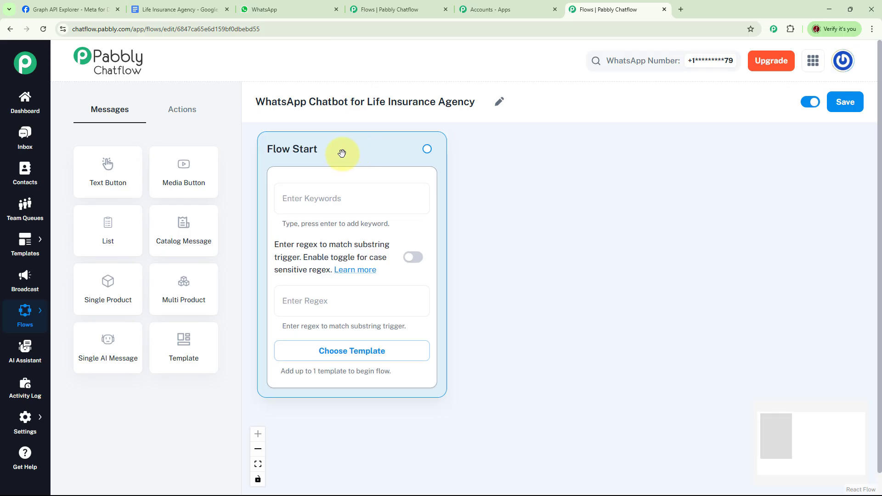
{"action": "left_click", "coordinate": [331, 207]}
{"action": "left_click", "coordinate": [347, 299]}
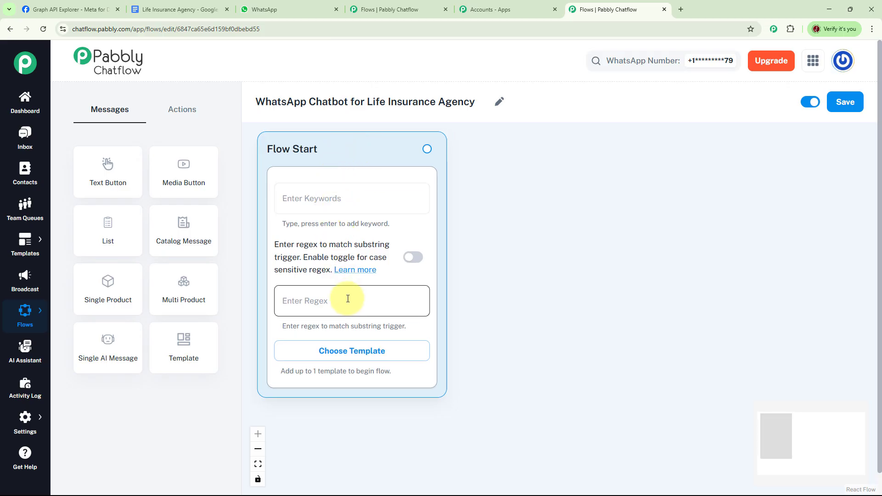
{"action": "left_click", "coordinate": [341, 325]}
{"action": "left_click", "coordinate": [327, 201]}
{"action": "left_click", "coordinate": [336, 202]}
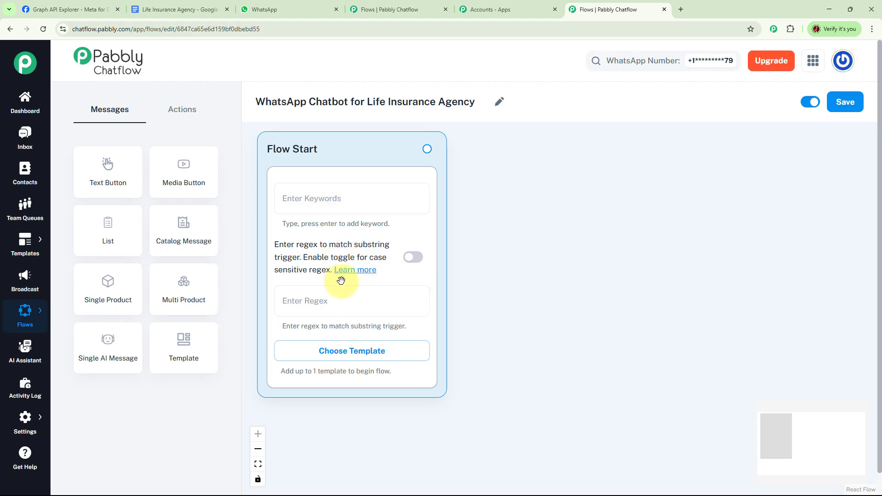
{"action": "left_click", "coordinate": [340, 299]}
{"action": "left_click", "coordinate": [355, 356]}
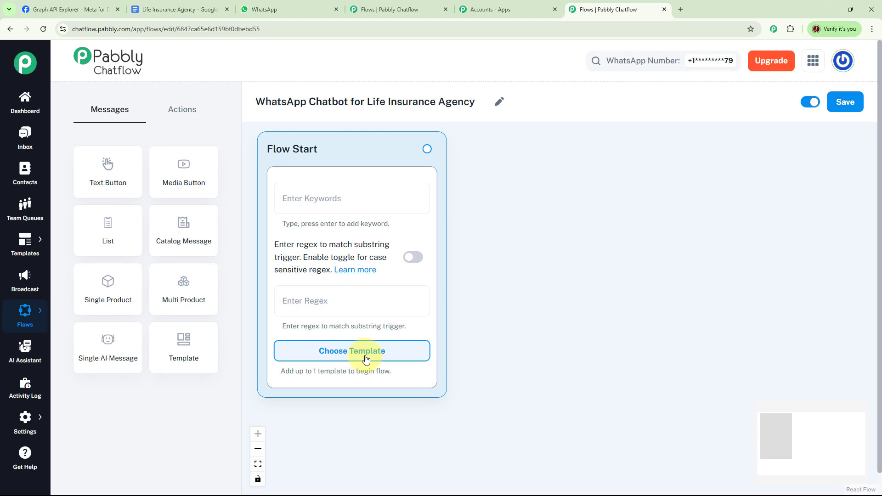
{"action": "left_click", "coordinate": [344, 303]}
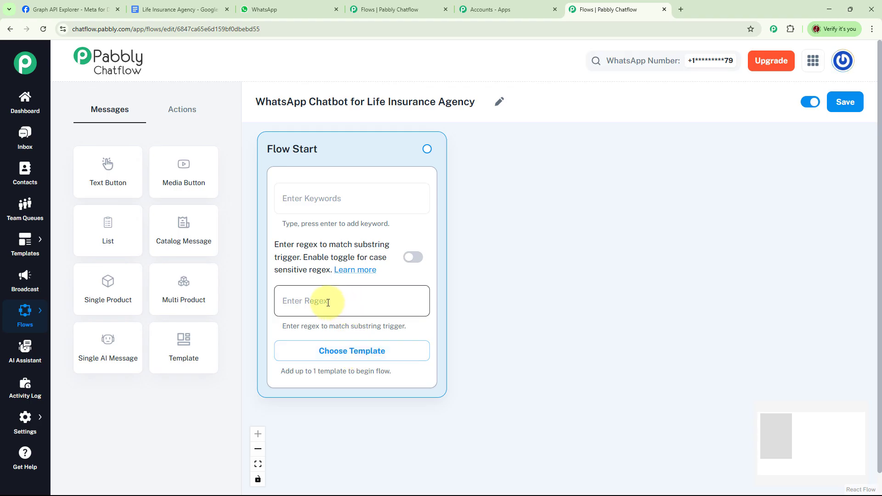
{"action": "type", "text": "[\\s\\S]+"}
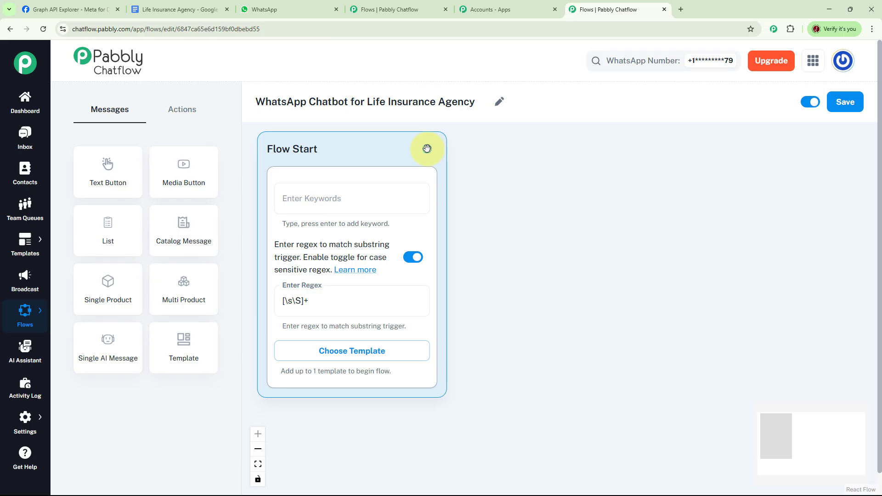
Step: Connect a new Text + Button message to Flow Start and fill in the Future Life Insurance Co. welcome text ending "What would you like to know?"
{"action": "left_click_drag", "start_coordinate": [426, 148], "coordinate": [527, 144]}
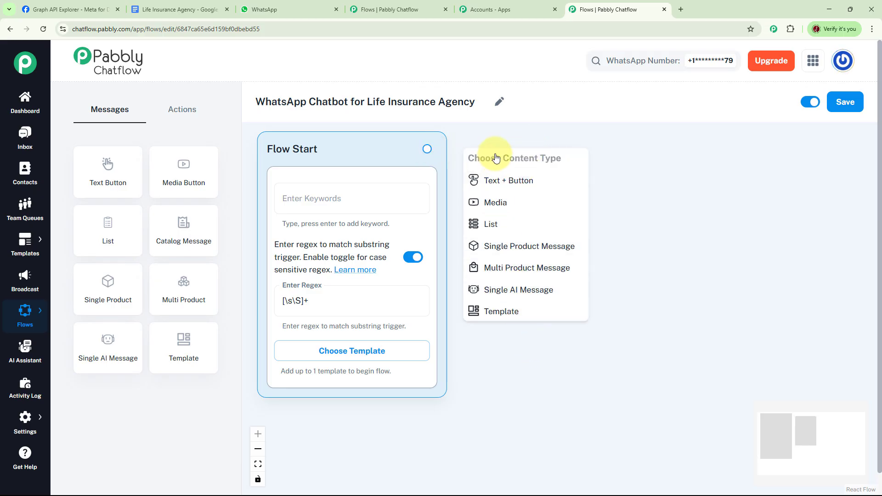
{"action": "left_click", "coordinate": [523, 184]}
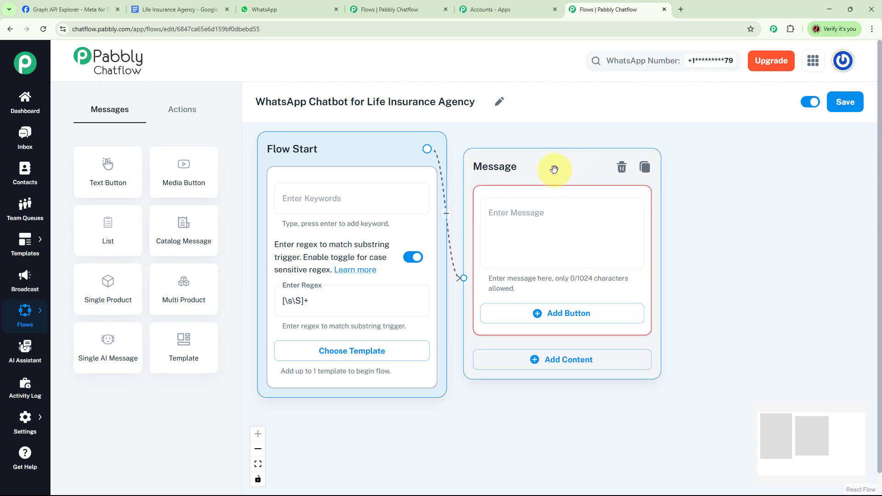
{"action": "left_click", "coordinate": [527, 211]}
{"action": "key", "text": "ctrl+v"}
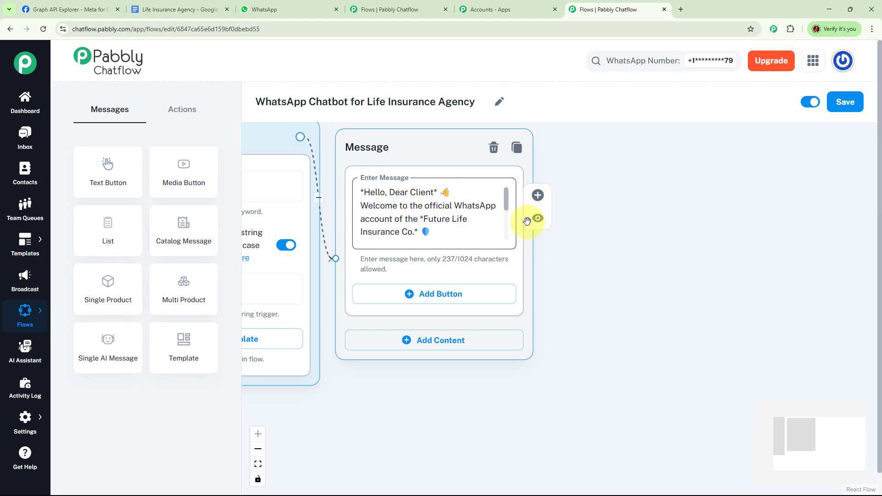
{"action": "left_click_drag", "start_coordinate": [507, 197], "coordinate": [511, 222]}
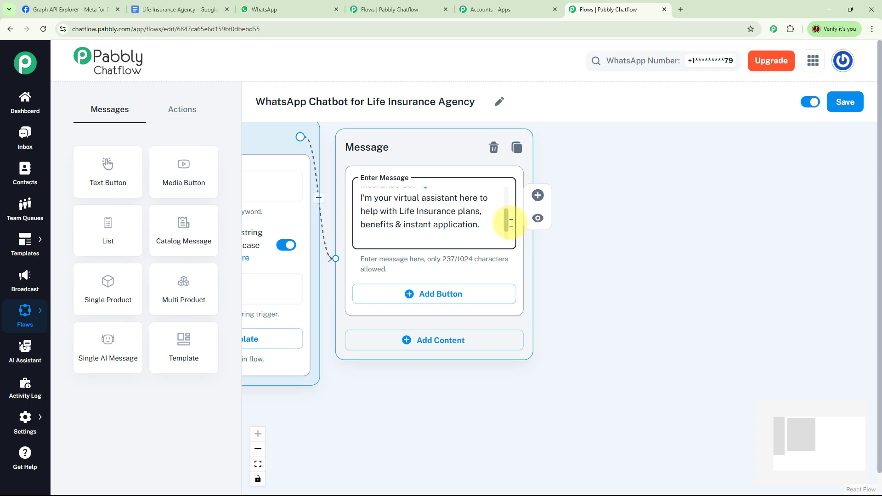
{"action": "scroll", "coordinate": [508, 220], "scroll_direction": "down", "scroll_amount": 1}
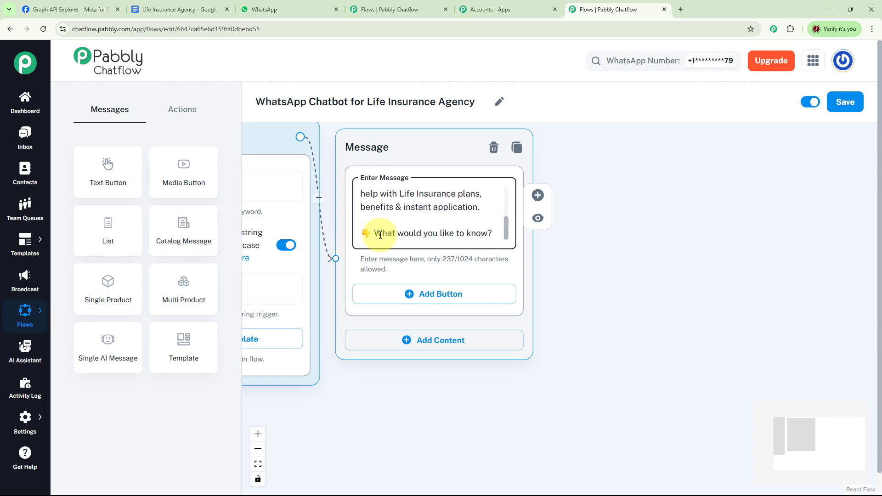
Step: Add three reply buttons to the welcome message: "🔍 View Plans", "🎁 Policy Benefits" and "📝 Apply Now"
{"action": "left_click", "coordinate": [547, 256]}
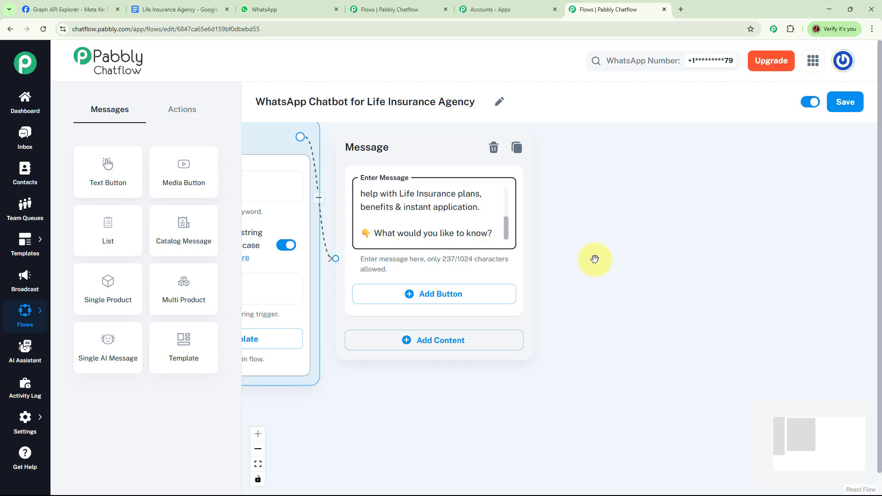
{"action": "left_click_drag", "start_coordinate": [595, 258], "coordinate": [536, 208]}
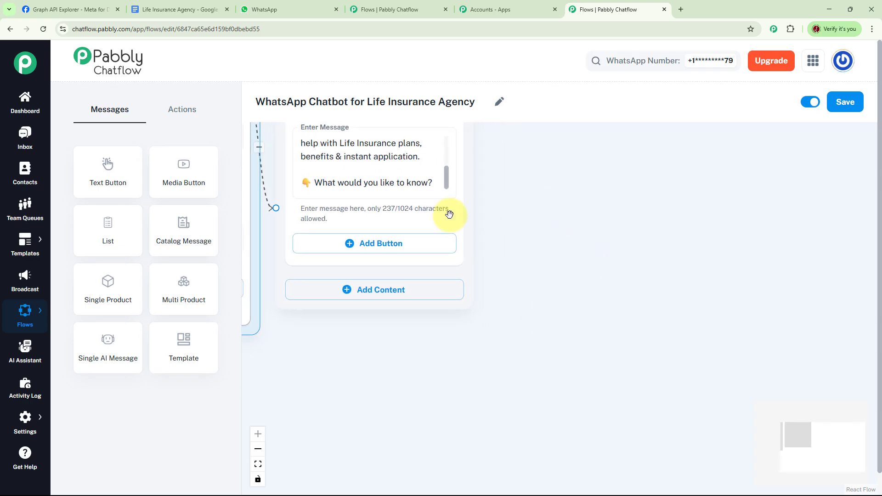
{"action": "left_click", "coordinate": [359, 244]}
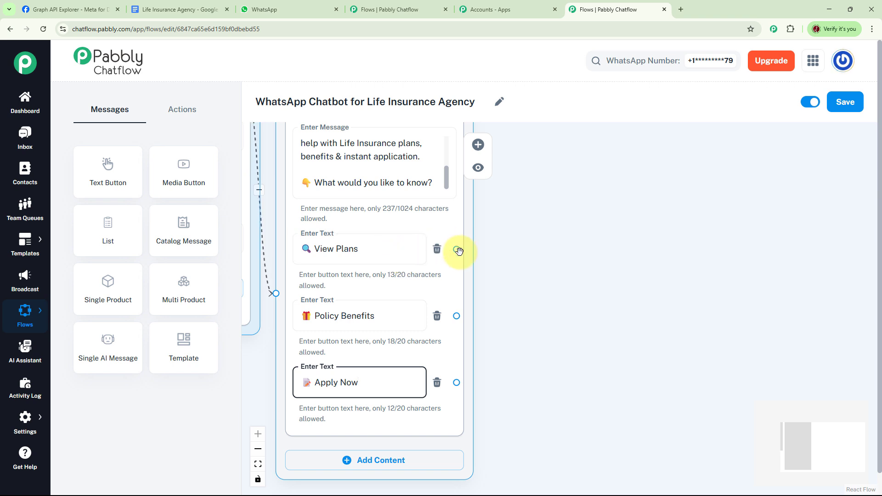
Step: Connect View Plans to a new Text + Button message with the "*Our Popular Plans:*" text and a "📝 Apply Now" button
{"action": "left_click_drag", "start_coordinate": [457, 249], "coordinate": [530, 147]}
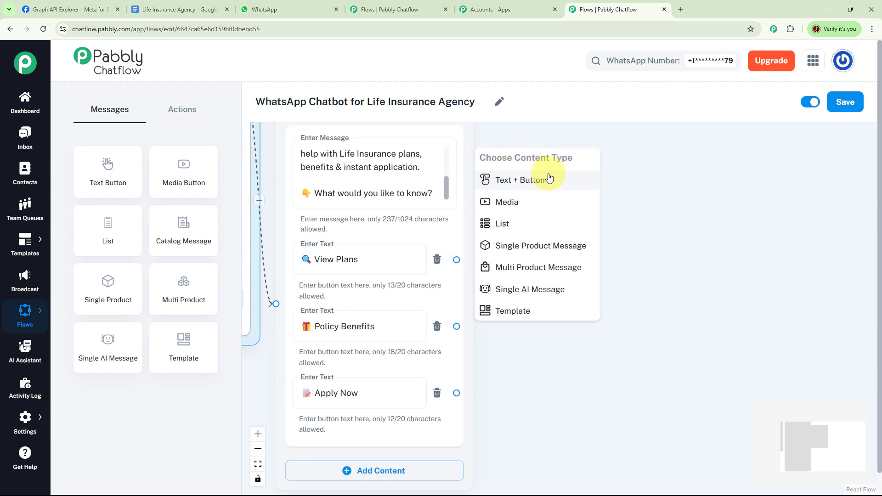
{"action": "left_click", "coordinate": [557, 177]}
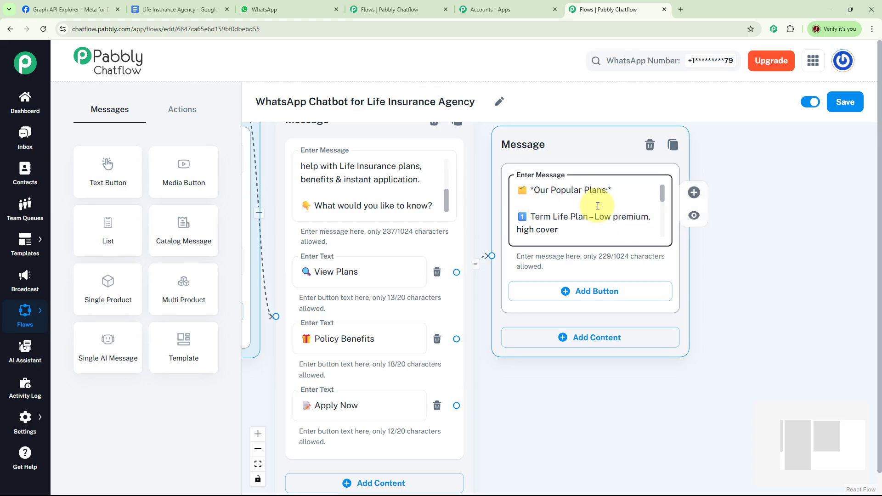
{"action": "left_click_drag", "start_coordinate": [663, 196], "coordinate": [668, 238]}
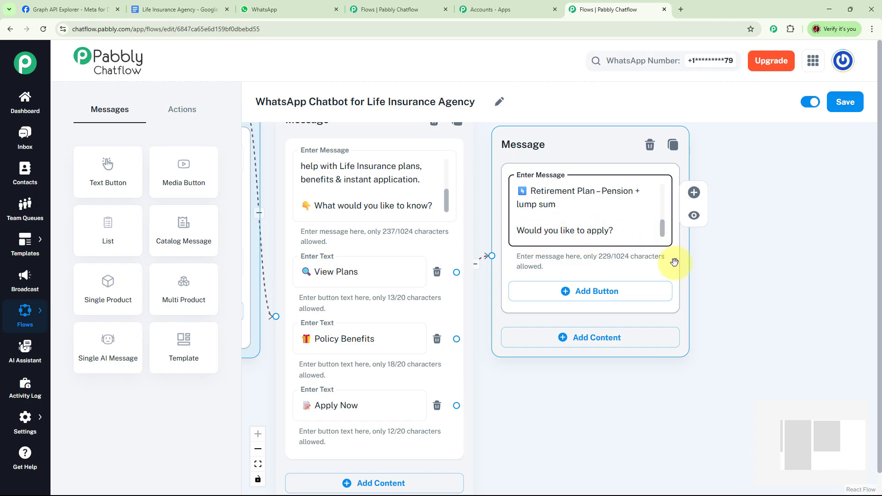
{"action": "left_click_drag", "start_coordinate": [723, 265], "coordinate": [679, 236]}
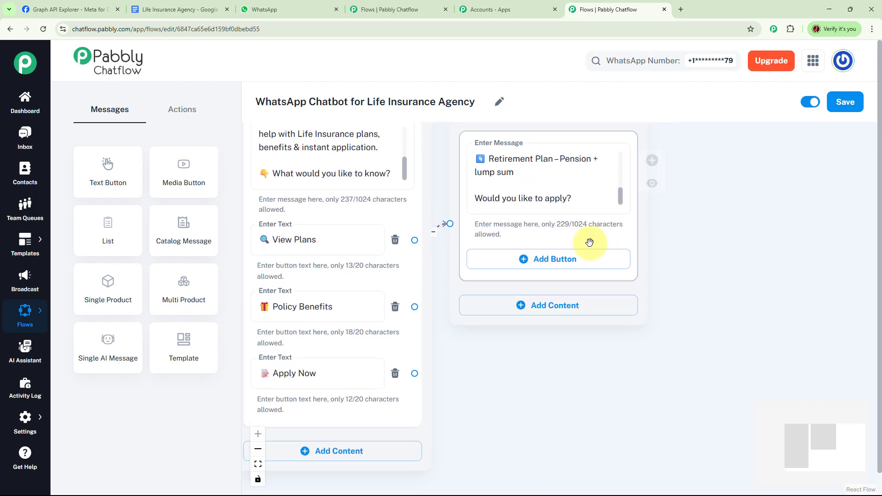
{"action": "left_click", "coordinate": [543, 262]}
{"action": "left_click", "coordinate": [551, 257]}
{"action": "type", "text": "📝 Apply Now"}
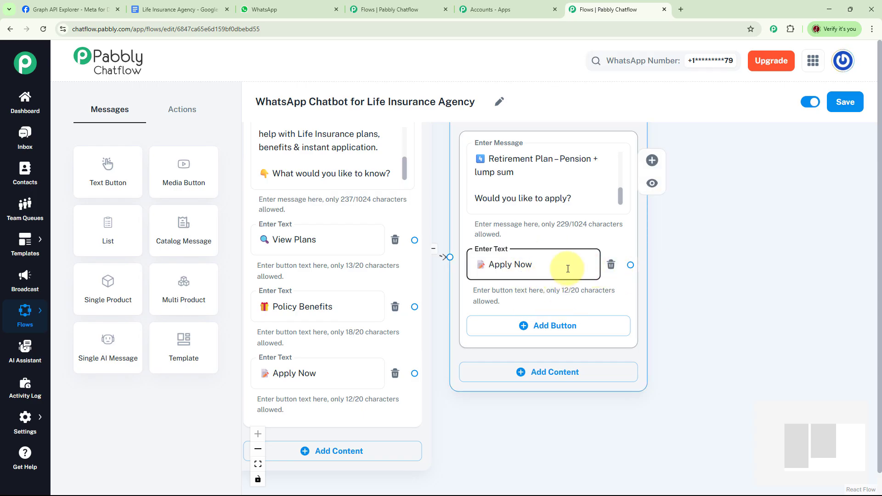
Step: Connect Policy Benefits to a new text message with the "*Key Benefits Include:*" text and a "📝 Apply Now" button
{"action": "left_click_drag", "start_coordinate": [516, 410], "coordinate": [559, 299]}
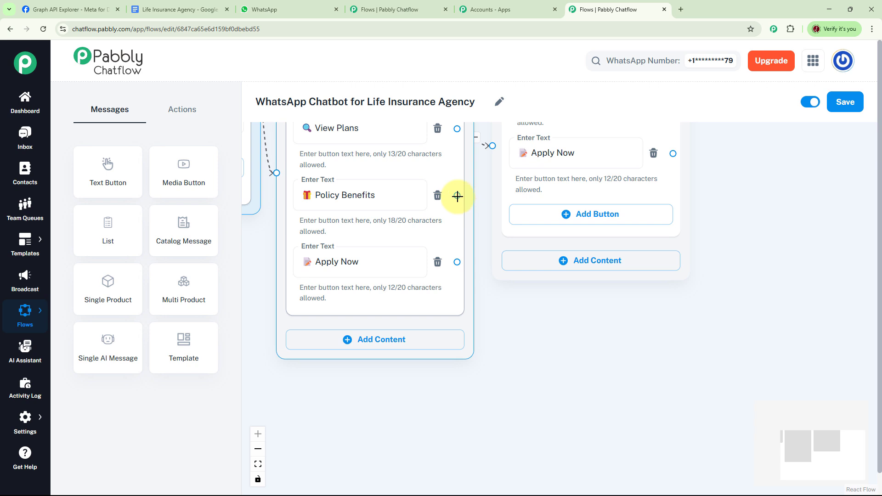
{"action": "left_click_drag", "start_coordinate": [457, 196], "coordinate": [791, 342]}
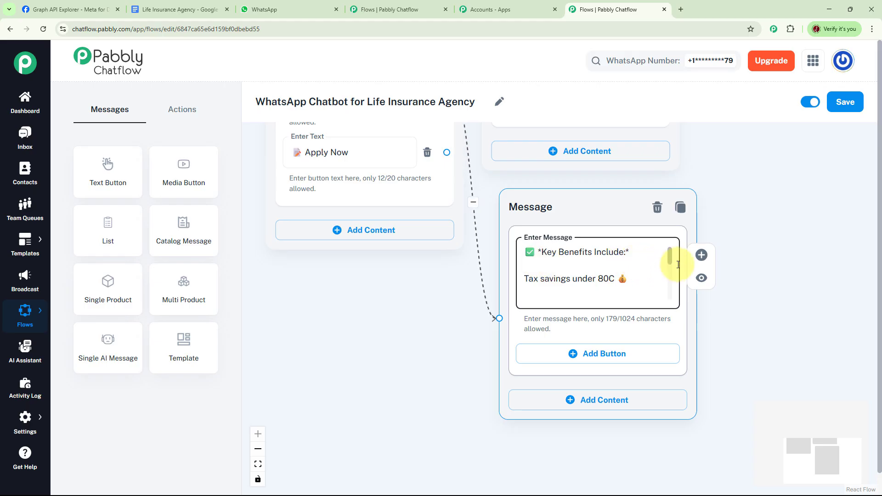
{"action": "left_click_drag", "start_coordinate": [670, 252], "coordinate": [678, 297]}
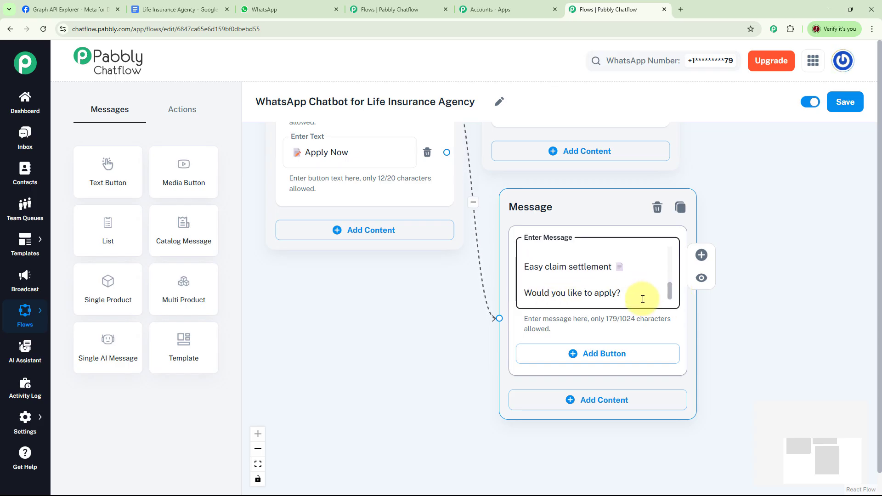
{"action": "left_click_drag", "start_coordinate": [740, 310], "coordinate": [737, 284]}
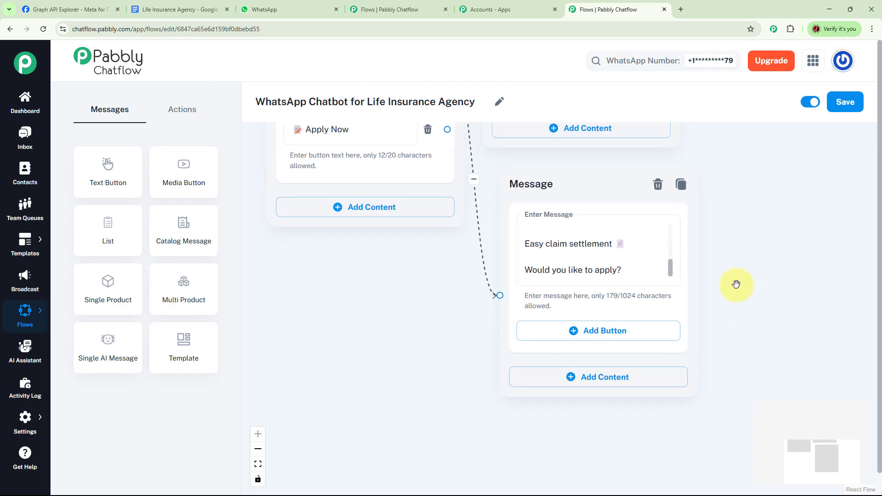
{"action": "left_click", "coordinate": [588, 335]}
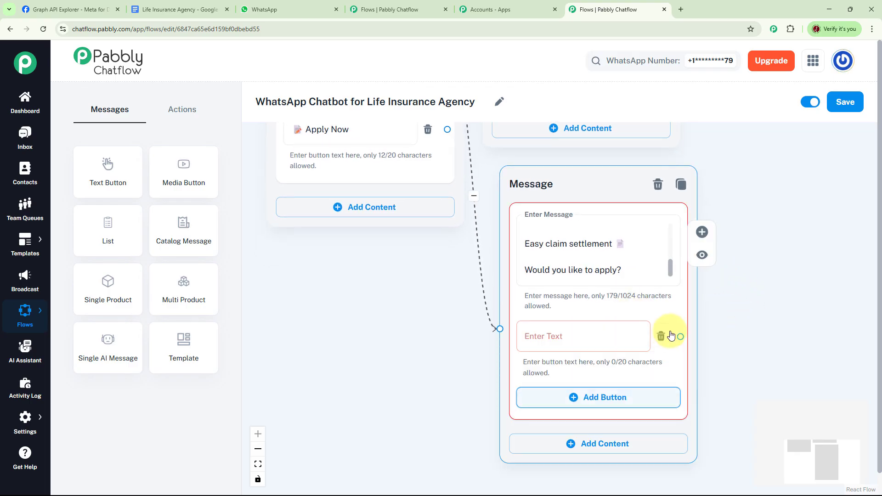
{"action": "left_click", "coordinate": [572, 338]}
{"action": "type", "text": "📝 Apply Now"}
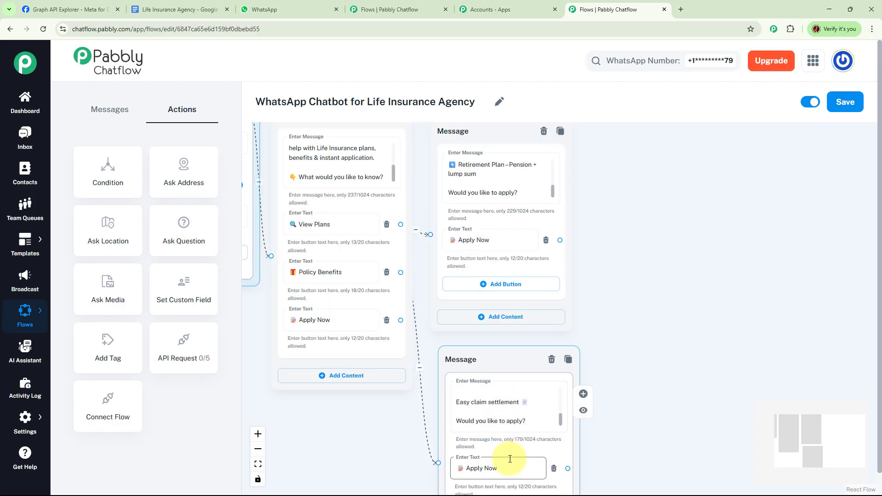
Step: Add an Ask Media node beside the messages and connect all three Apply Now buttons to it
{"action": "left_click", "coordinate": [700, 327]}
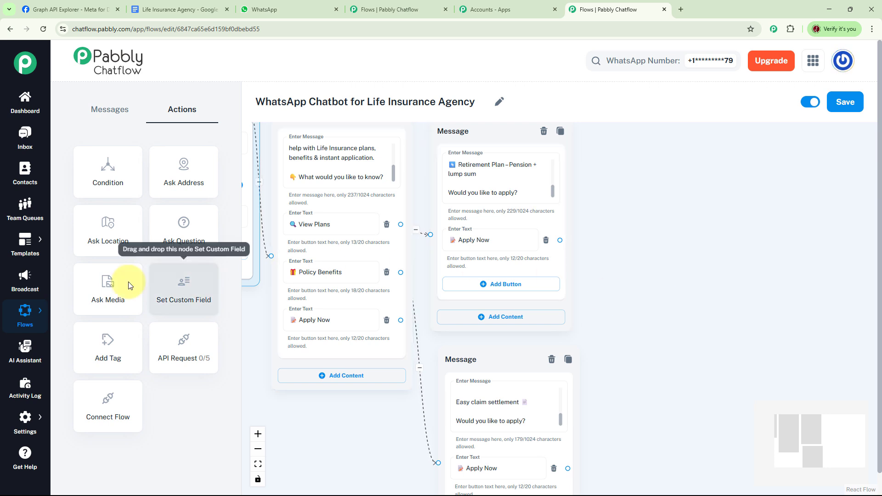
{"action": "left_click_drag", "start_coordinate": [115, 294], "coordinate": [663, 145]}
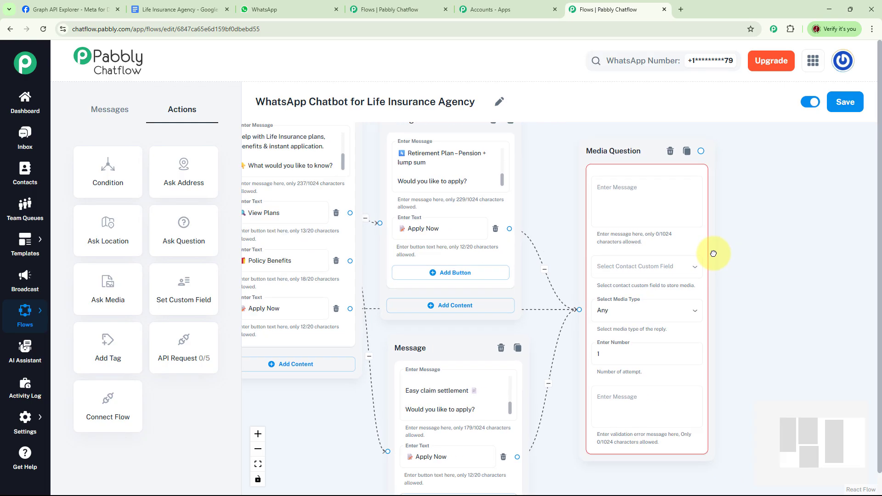
{"action": "left_click_drag", "start_coordinate": [713, 253], "coordinate": [632, 264]}
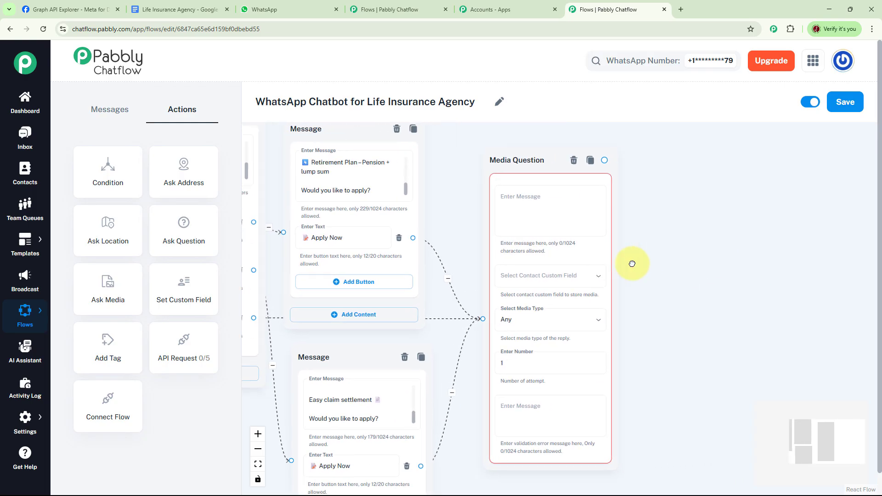
Step: Fill the Media Question with the "*Great!*" message requesting upload of KYC documents Aadhaar/PAN, and set its media type to Any
{"action": "left_click", "coordinate": [528, 206]}
{"action": "key", "text": "ctrl+v"}
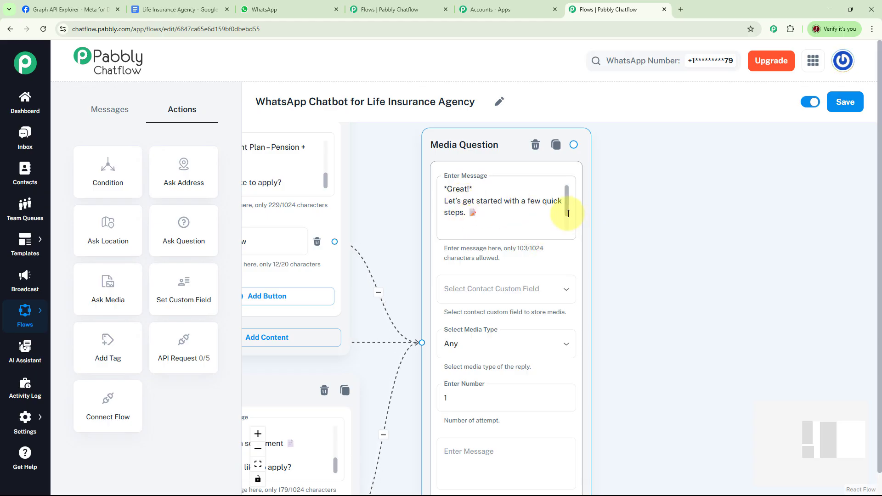
{"action": "scroll", "coordinate": [568, 214], "scroll_direction": "down", "scroll_amount": 1}
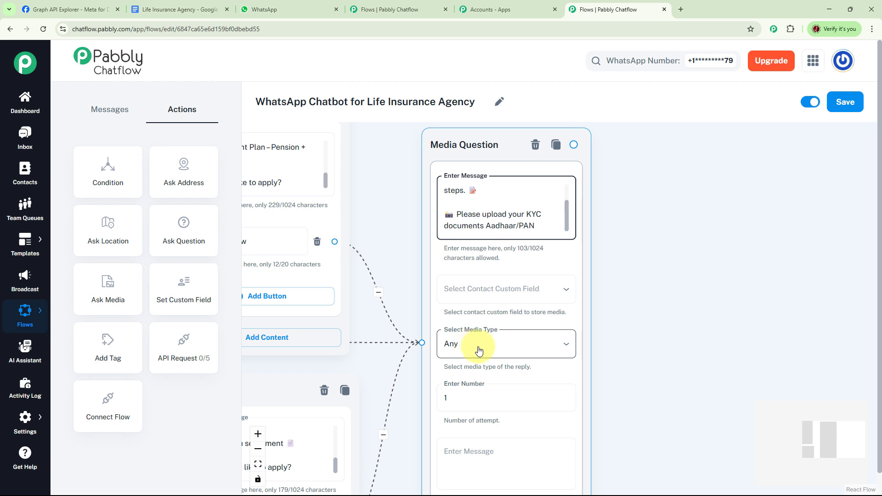
{"action": "left_click", "coordinate": [558, 351]}
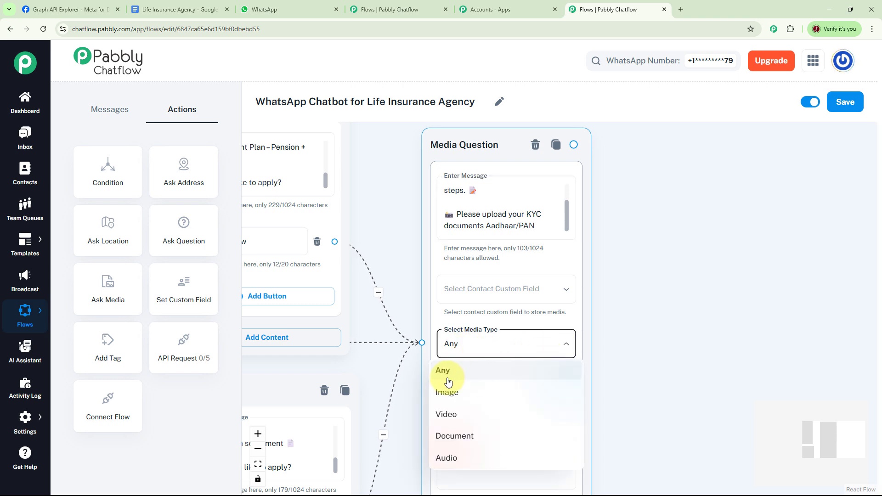
{"action": "left_click", "coordinate": [448, 382]}
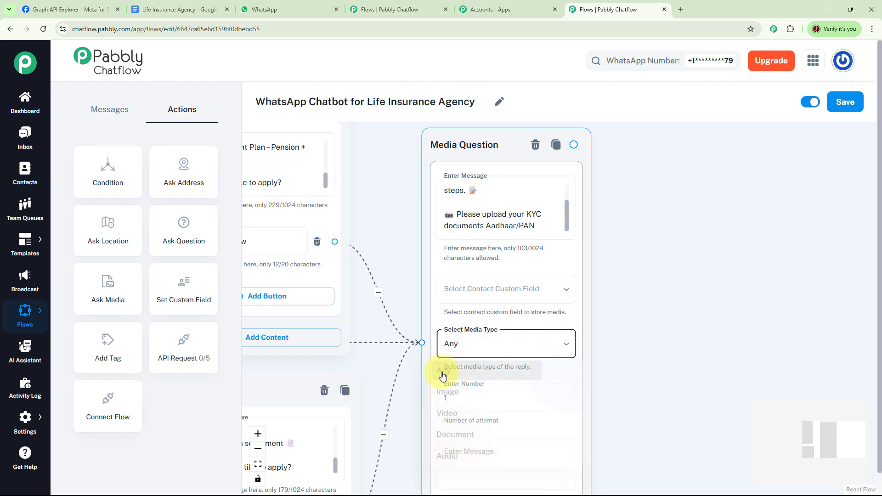
{"action": "left_click", "coordinate": [564, 349]}
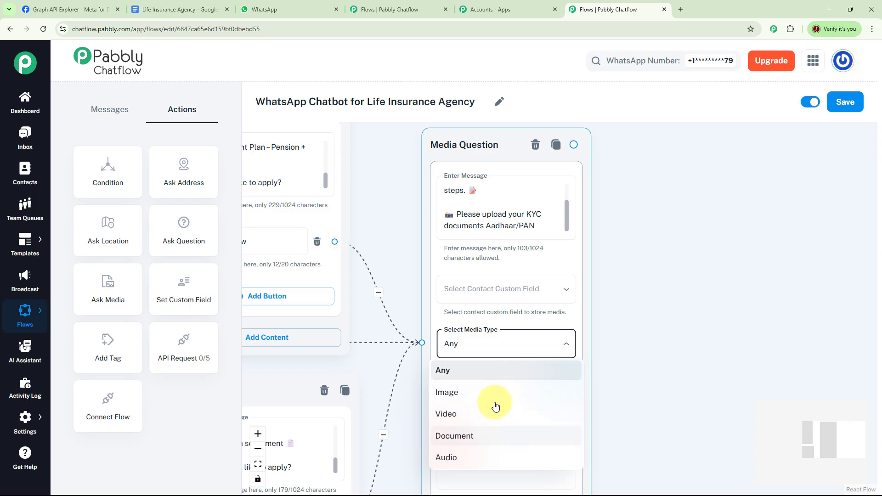
{"action": "left_click", "coordinate": [655, 347]}
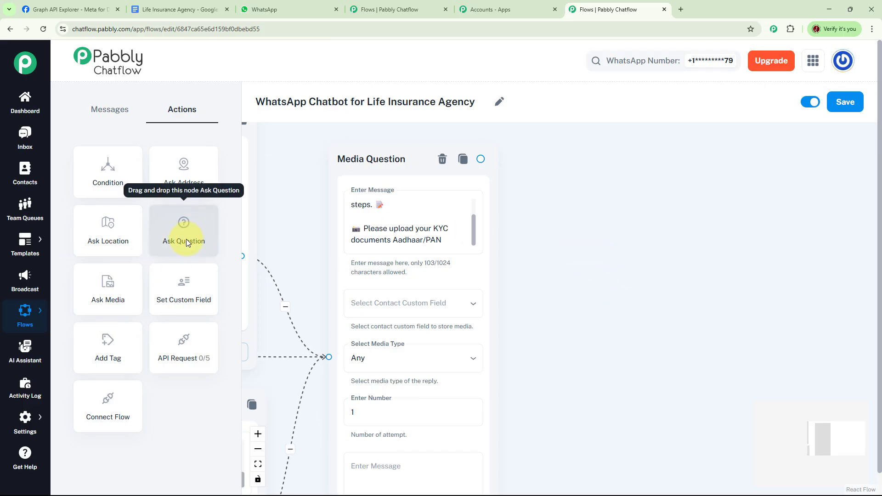
Step: Add an Ask Question node connected after the Media Question, with the message "*KYC received!* Can you share your Full Name please?"
{"action": "left_click_drag", "start_coordinate": [186, 238], "coordinate": [625, 212]}
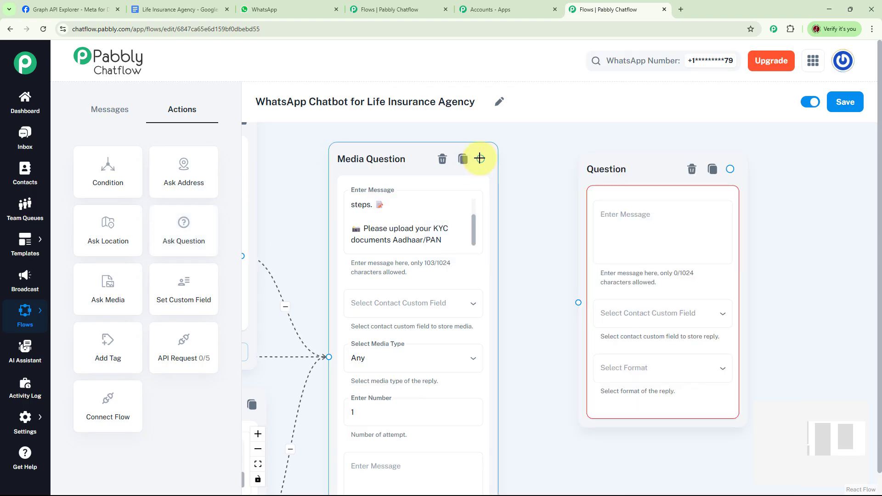
{"action": "left_click_drag", "start_coordinate": [480, 159], "coordinate": [579, 300]}
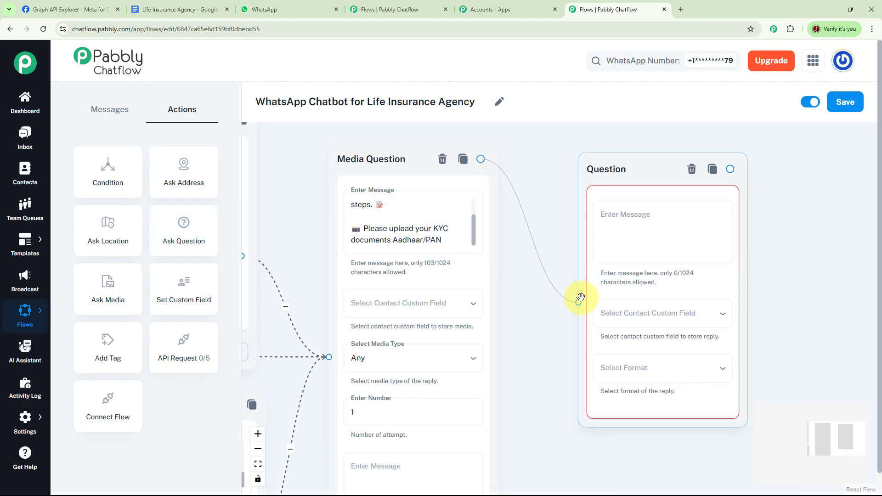
{"action": "left_click", "coordinate": [642, 231]}
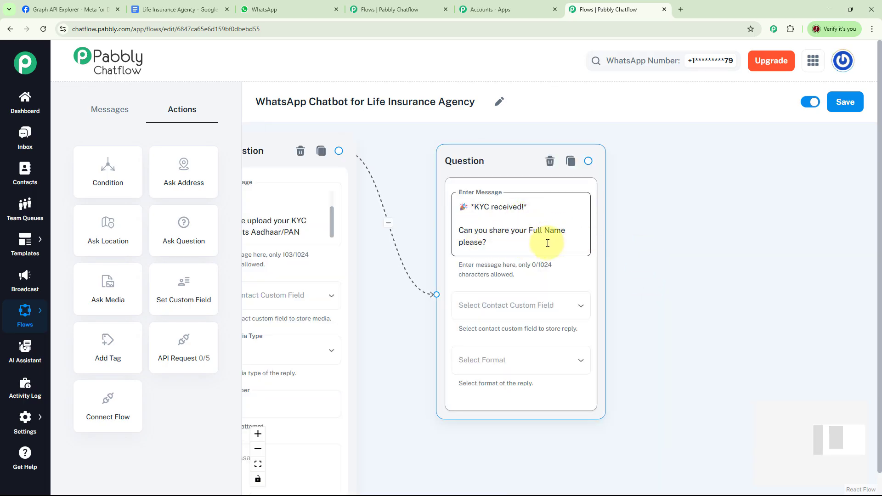
Step: Store the full-name question's reply in the FullName contact custom field and set the reply format to Any
{"action": "left_click", "coordinate": [553, 310]}
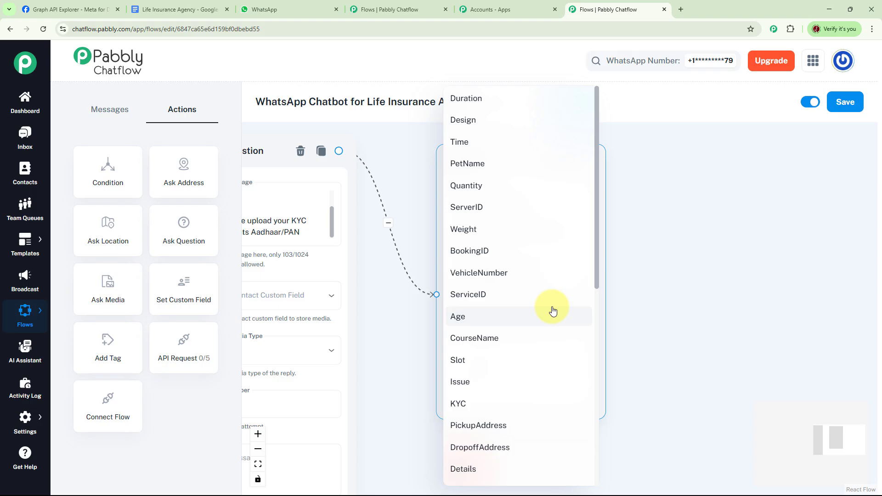
{"action": "scroll", "coordinate": [504, 324], "scroll_direction": "down", "scroll_amount": 4}
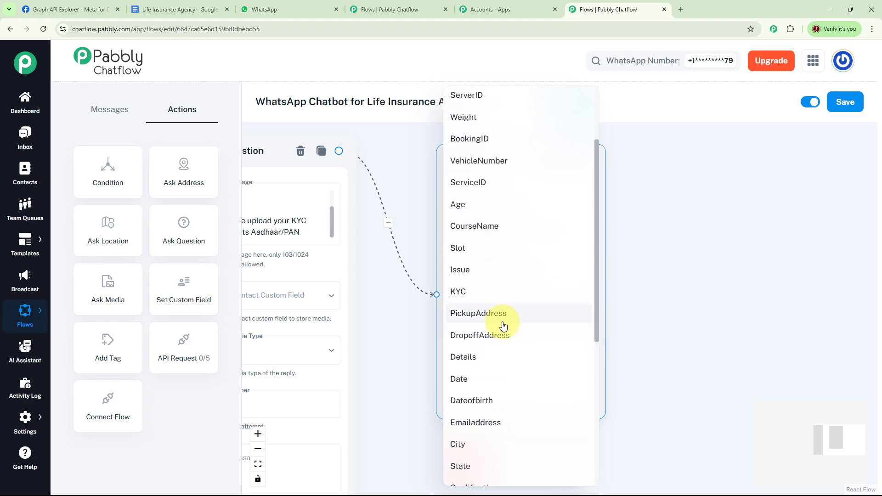
{"action": "scroll", "coordinate": [508, 395], "scroll_direction": "down", "scroll_amount": 1}
{"action": "left_click", "coordinate": [466, 453]}
{"action": "left_click", "coordinate": [455, 356]}
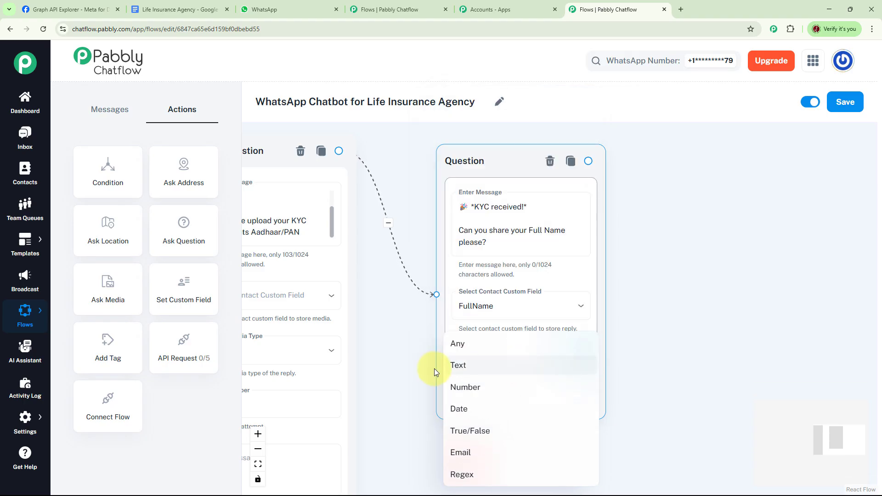
{"action": "left_click", "coordinate": [454, 349]}
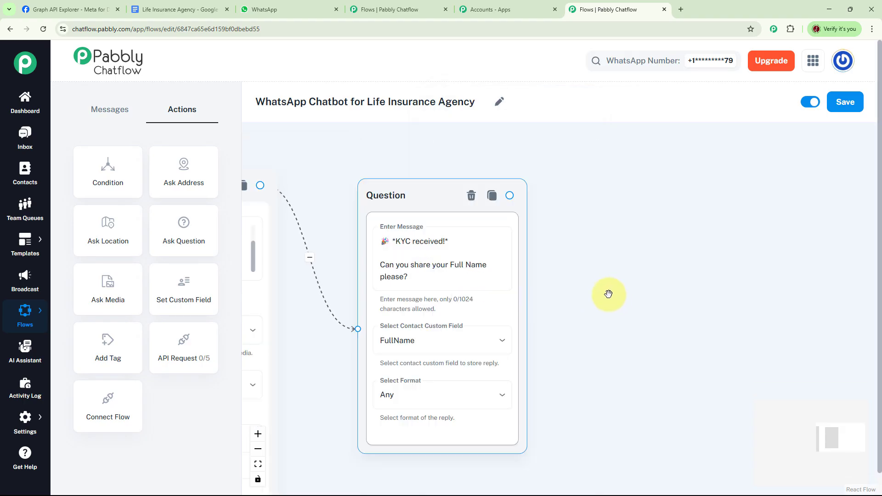
Step: Add an Ask Question node connected after the full-name question, with the "*Dear, $FullName!*" message thanking the client and requesting their date of birth
{"action": "left_click", "coordinate": [605, 293]}
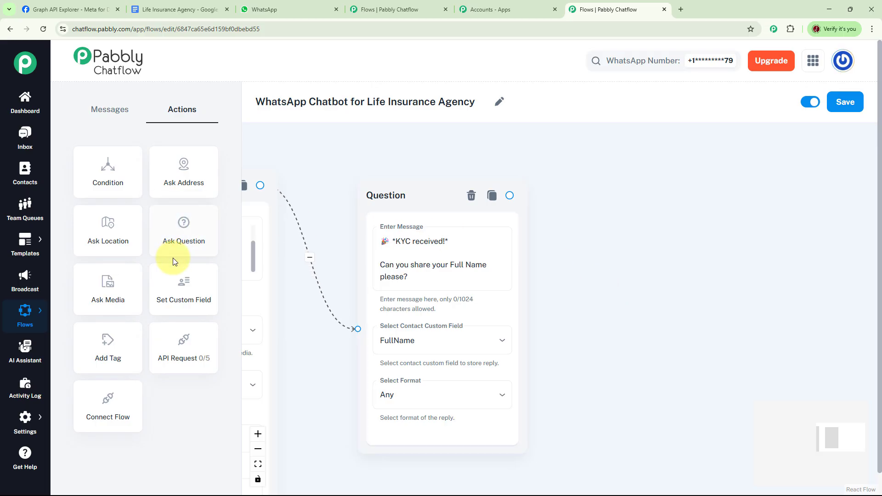
{"action": "left_click_drag", "start_coordinate": [172, 247], "coordinate": [675, 228]}
{"action": "left_click_drag", "start_coordinate": [510, 196], "coordinate": [602, 331]}
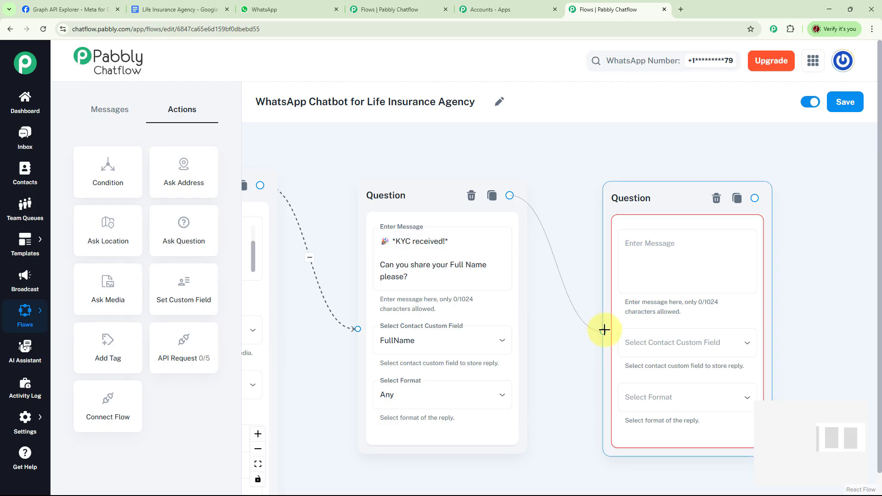
{"action": "left_click", "coordinate": [654, 252]}
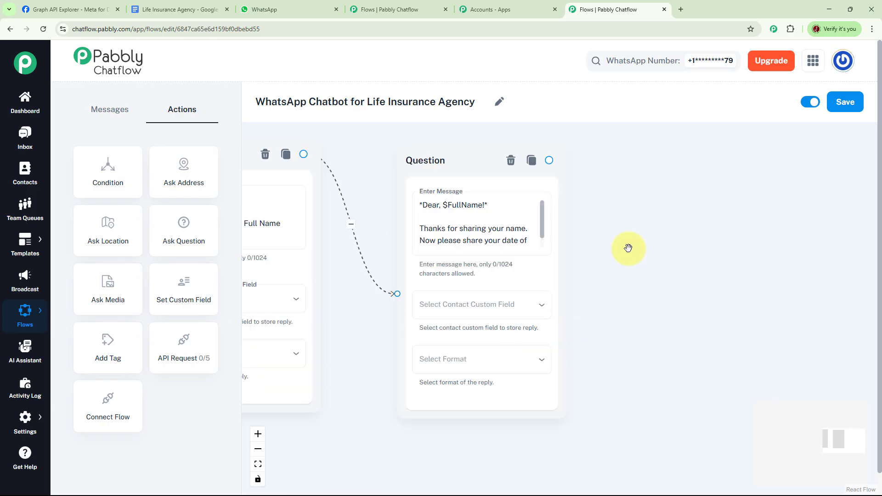
{"action": "left_click", "coordinate": [426, 215]}
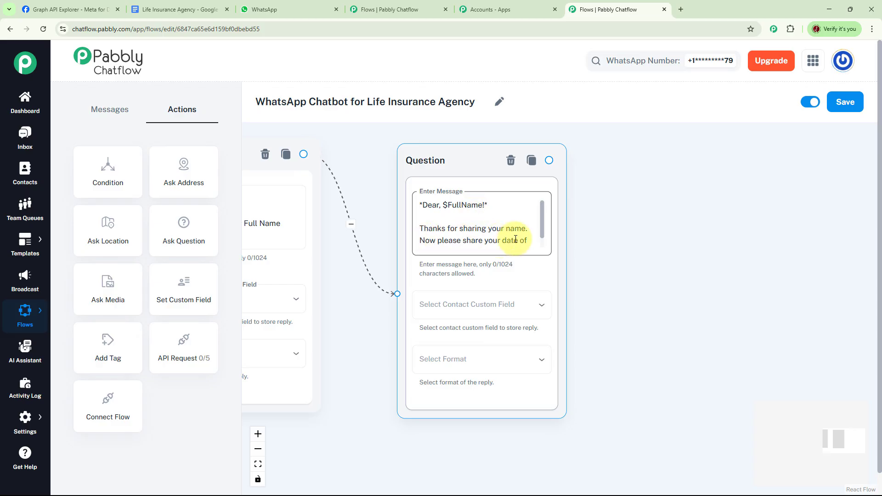
{"action": "scroll", "coordinate": [540, 221], "scroll_direction": "down", "scroll_amount": 1}
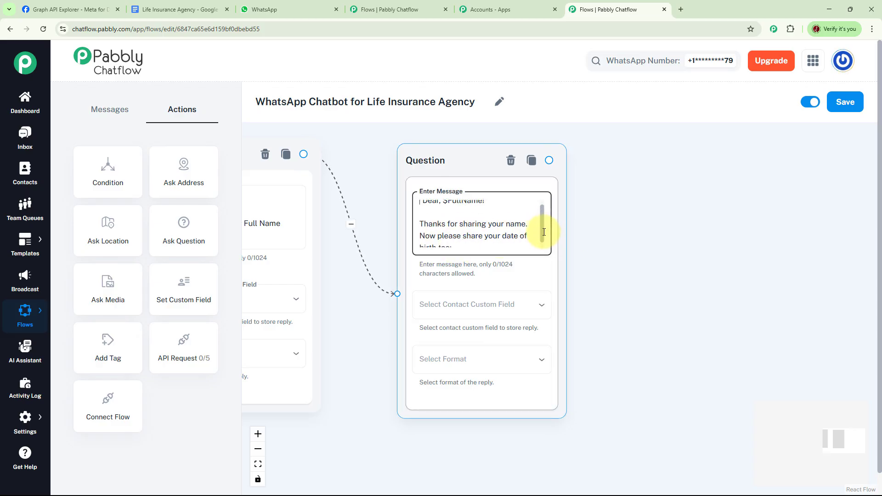
Step: Store the date-of-birth question's reply in the Dateofbirth contact custom field and set the reply format to Any
{"action": "left_click", "coordinate": [505, 311]}
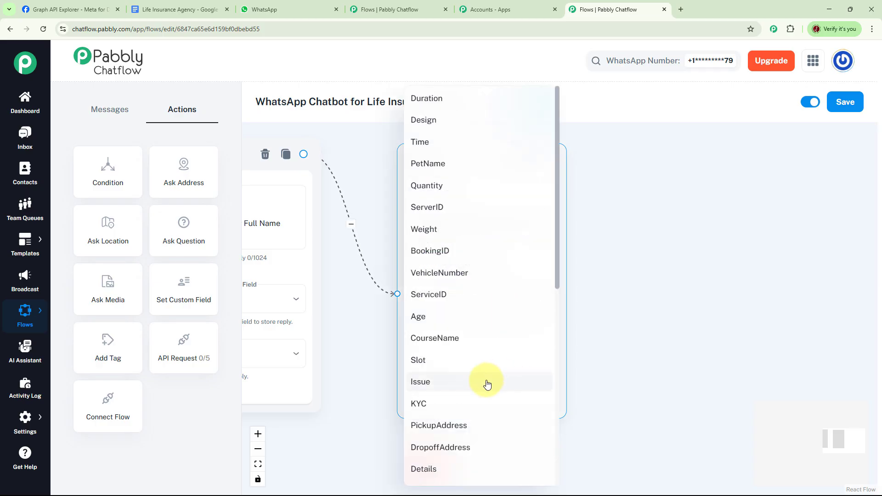
{"action": "scroll", "coordinate": [486, 384], "scroll_direction": "down", "scroll_amount": 4}
{"action": "left_click", "coordinate": [477, 329]}
{"action": "left_click", "coordinate": [480, 361]}
{"action": "left_click", "coordinate": [422, 346]}
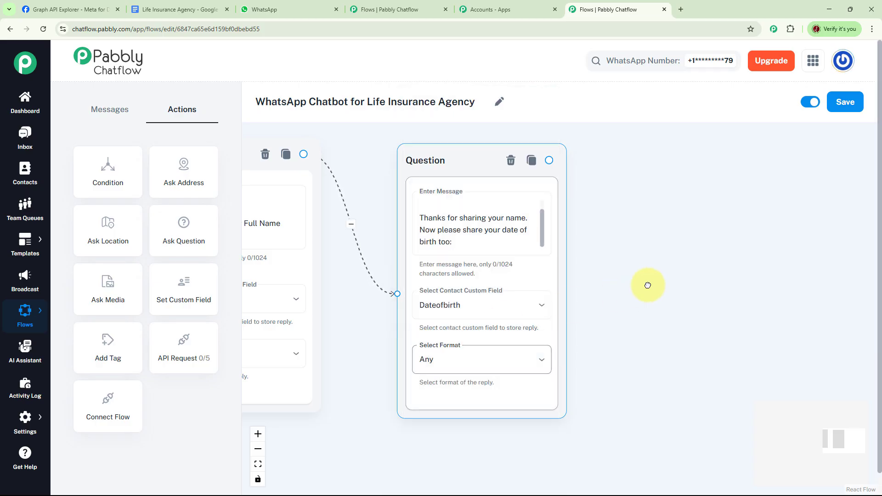
Step: Add a message node connected after the date-of-birth question, with the "*Application Submitted Successfully!*" confirmation text including $FullName and $Dateofbirth
{"action": "left_click_drag", "start_coordinate": [649, 268], "coordinate": [595, 276]}
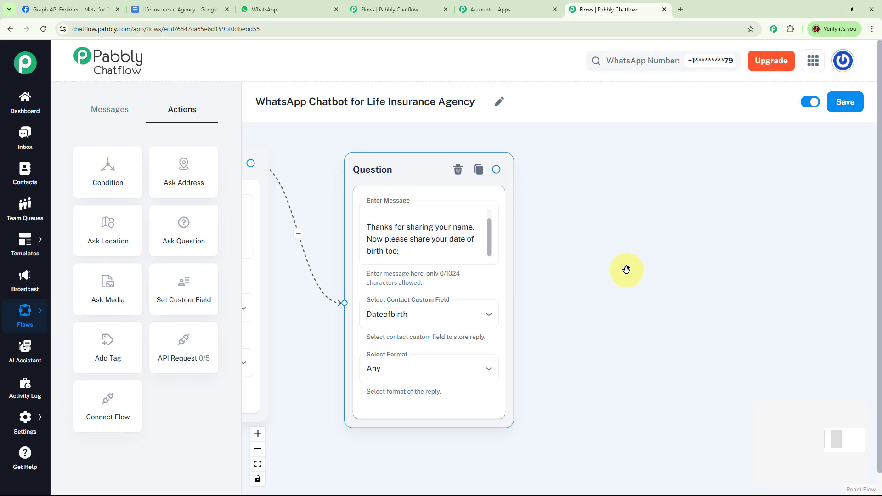
{"action": "left_click_drag", "start_coordinate": [496, 169], "coordinate": [616, 209]}
{"action": "left_click", "coordinate": [616, 209]}
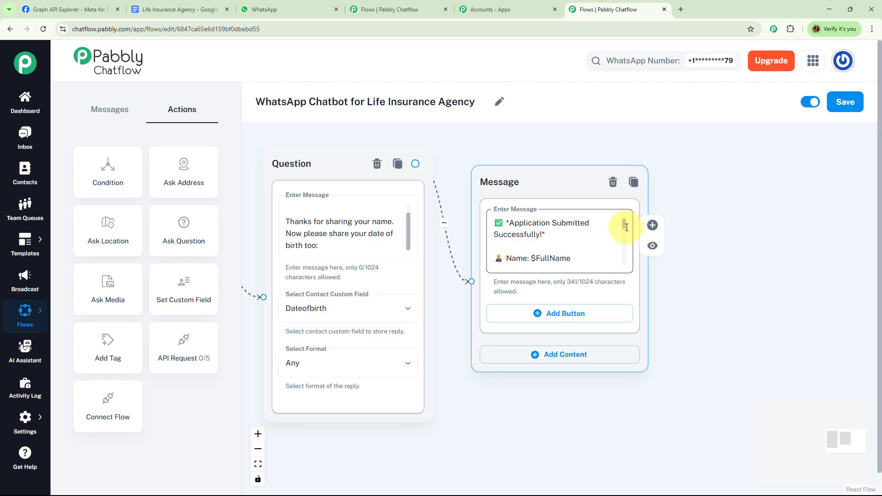
{"action": "left_click_drag", "start_coordinate": [625, 226], "coordinate": [571, 252]}
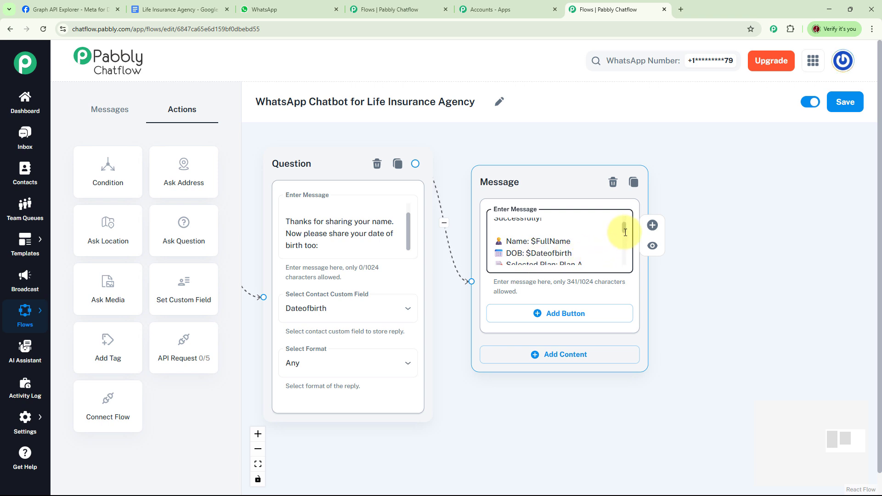
{"action": "left_click_drag", "start_coordinate": [625, 231], "coordinate": [626, 247]}
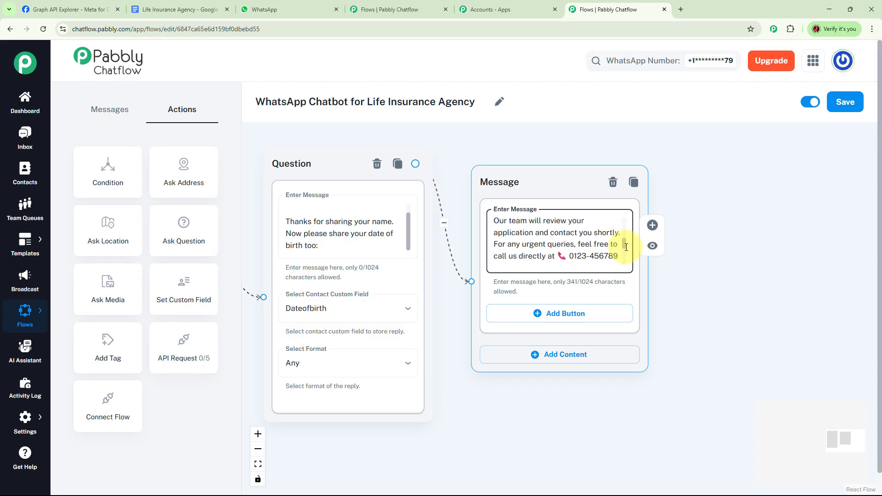
{"action": "left_click_drag", "start_coordinate": [628, 247], "coordinate": [630, 264]}
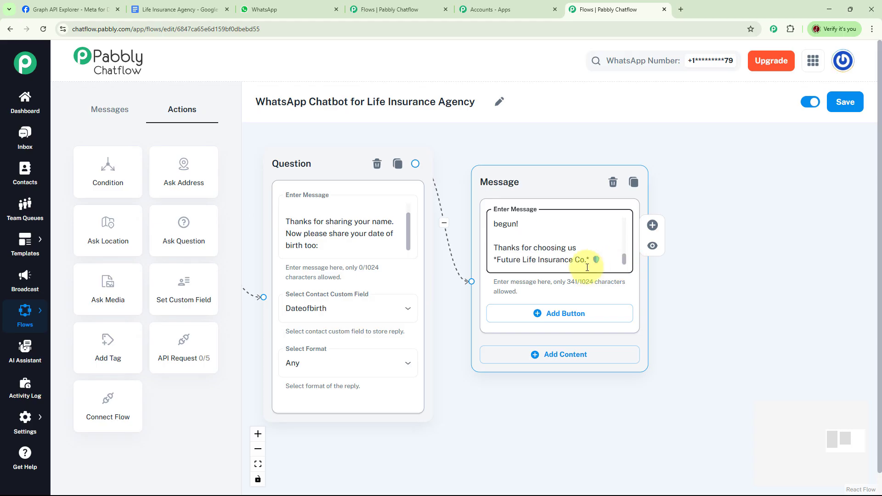
{"action": "scroll", "coordinate": [703, 279], "scroll_direction": "down", "scroll_amount": 3}
{"action": "scroll", "coordinate": [708, 284], "scroll_direction": "down", "scroll_amount": 5}
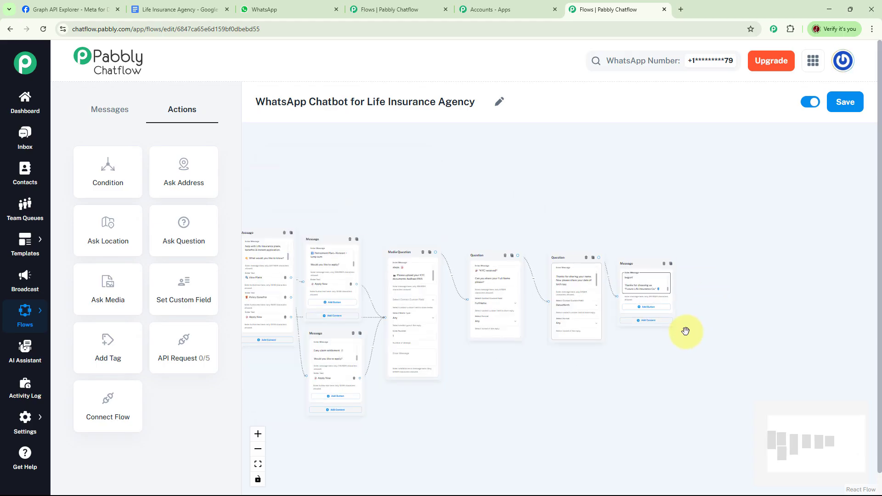
{"action": "scroll", "coordinate": [676, 309], "scroll_direction": "up", "scroll_amount": 3}
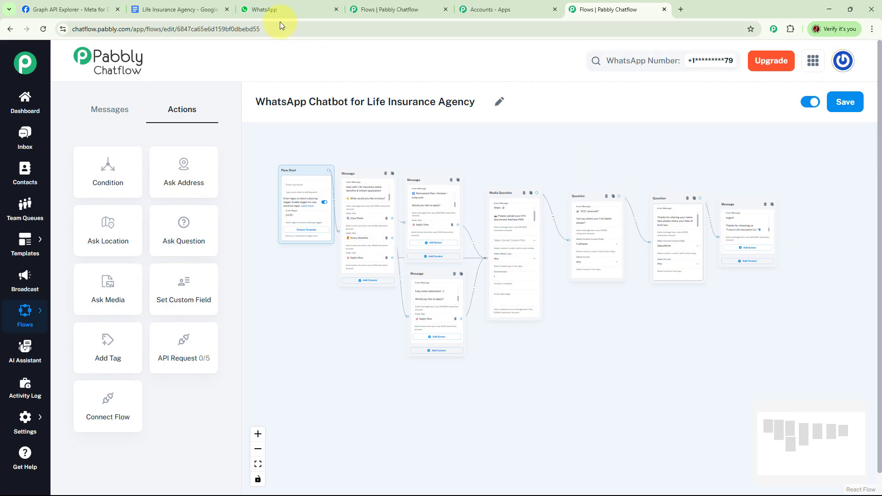
Step: Switch to WhatsApp Web and clear the chat with Future Life Insurance Company
{"action": "left_click", "coordinate": [280, 10]}
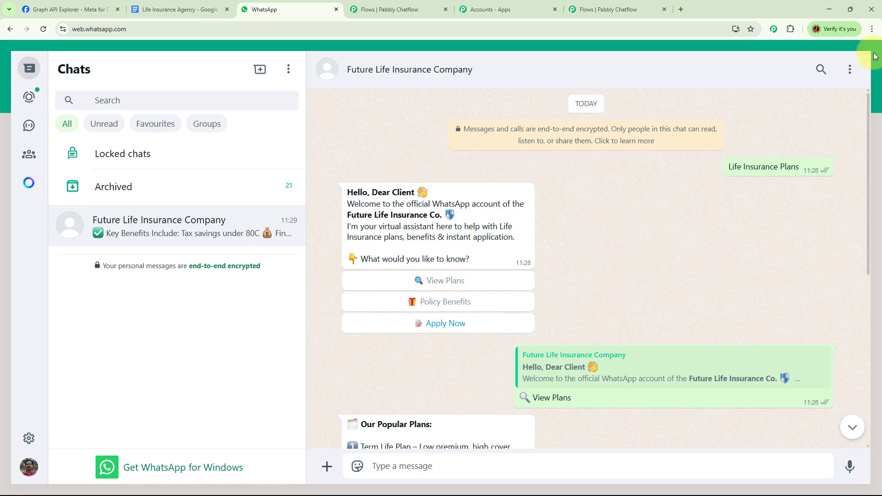
{"action": "left_click", "coordinate": [853, 73]}
{"action": "left_click", "coordinate": [818, 260]}
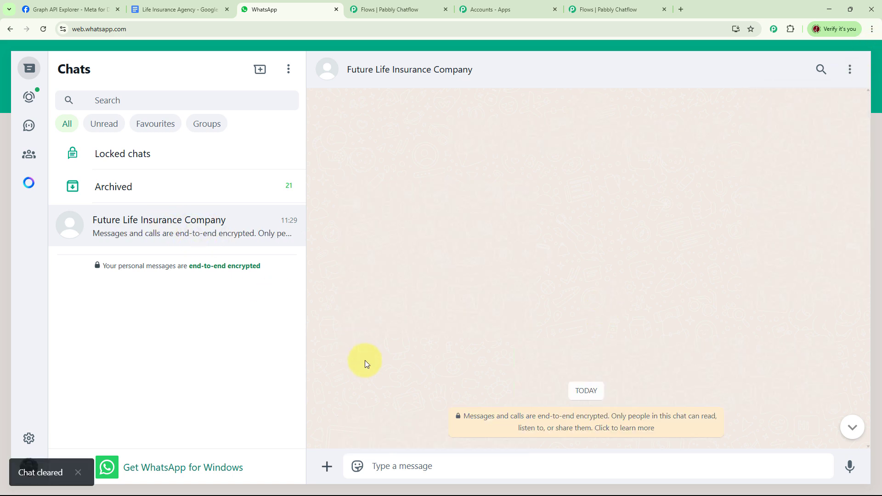
Step: Test the chatbot by sending "Policy Benefits" and choosing the Policy Benefits and View Plans options from its welcome message
{"action": "type", "text": "Policy Benefits"}
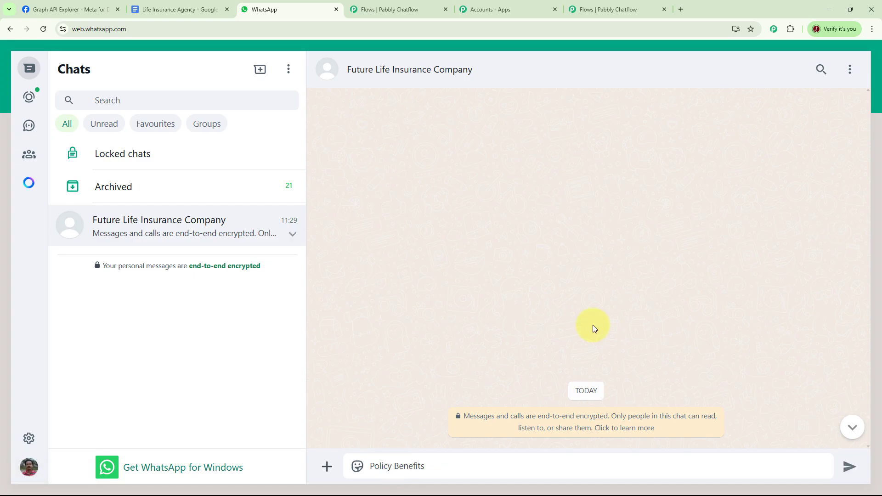
{"action": "key", "text": "Return"}
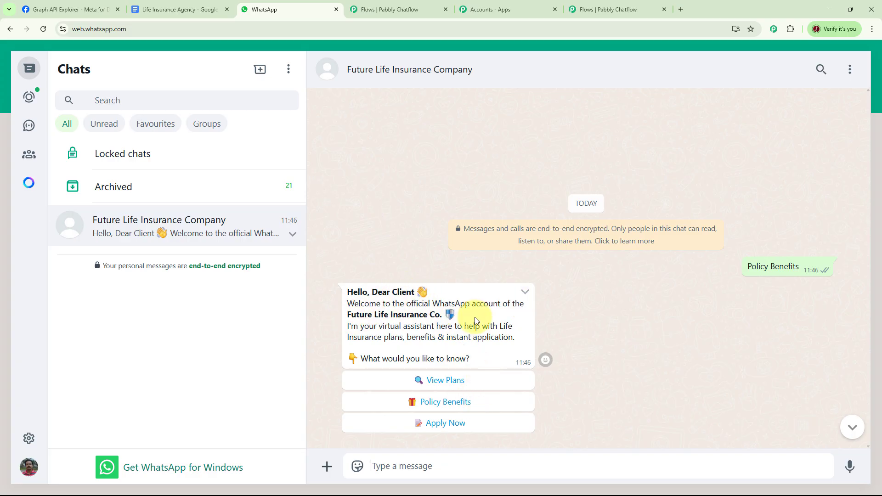
{"action": "left_click", "coordinate": [446, 402]}
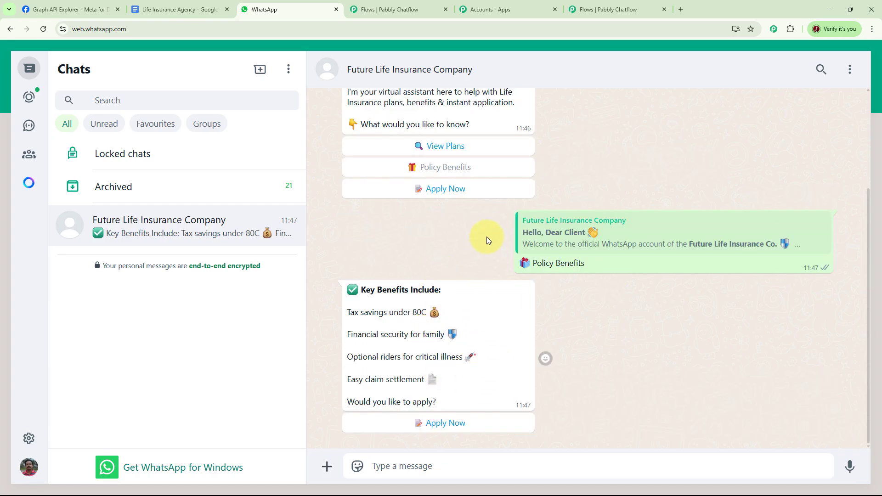
{"action": "left_click", "coordinate": [446, 146]}
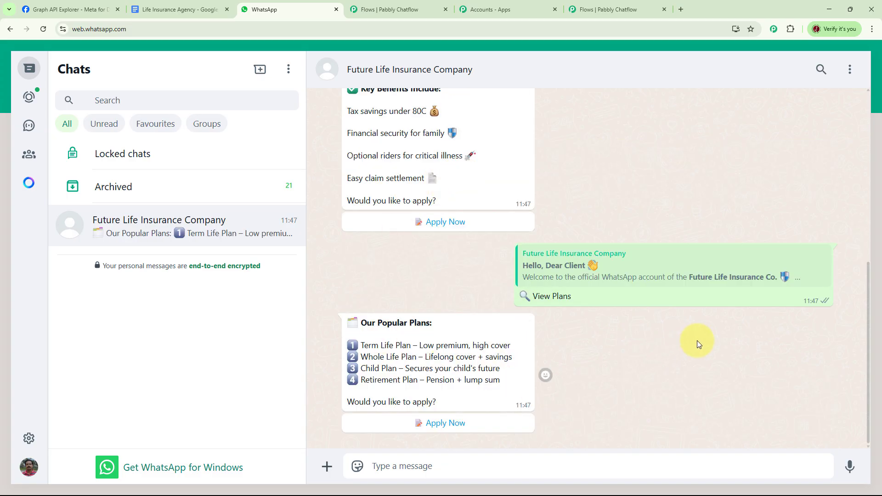
{"action": "scroll", "coordinate": [710, 340], "scroll_direction": "up", "scroll_amount": 3}
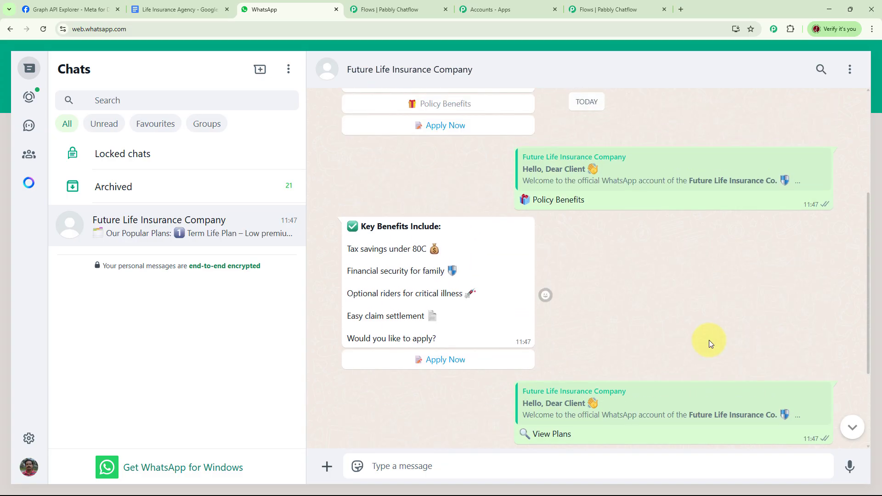